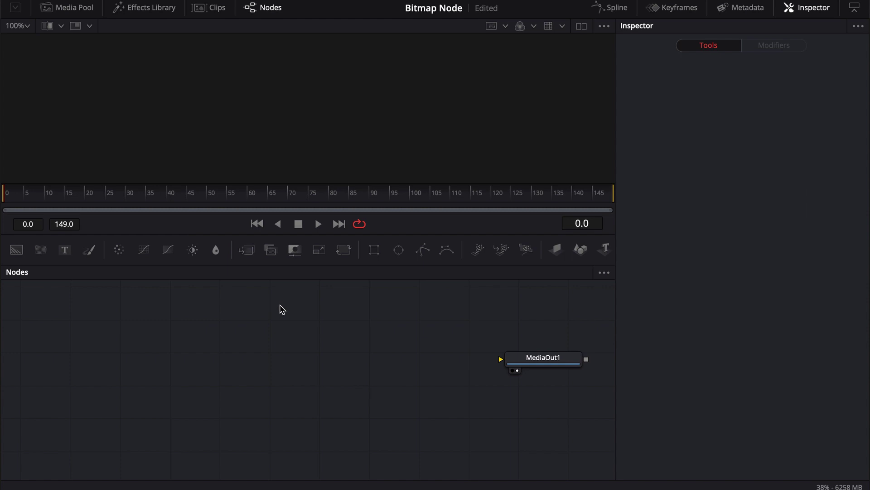
# Step: Add a Bitmap node to the composition
pyautogui.hotkey('shift', 'space')
pyautogui.write('b')
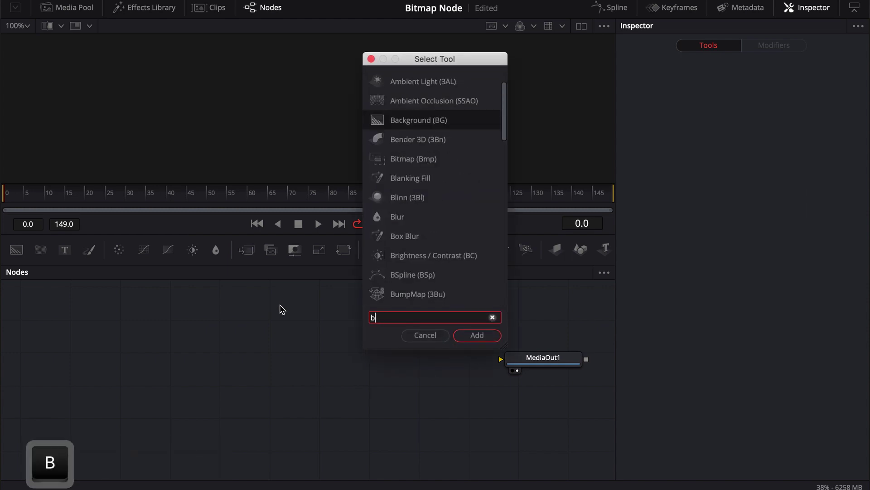
pyautogui.write('mp')
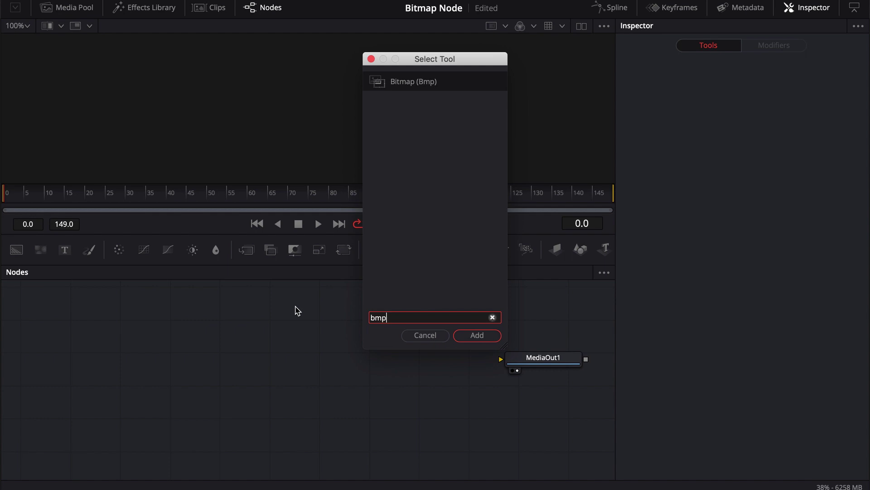
pyautogui.press('BackSpace')
pyautogui.press('BackSpace')
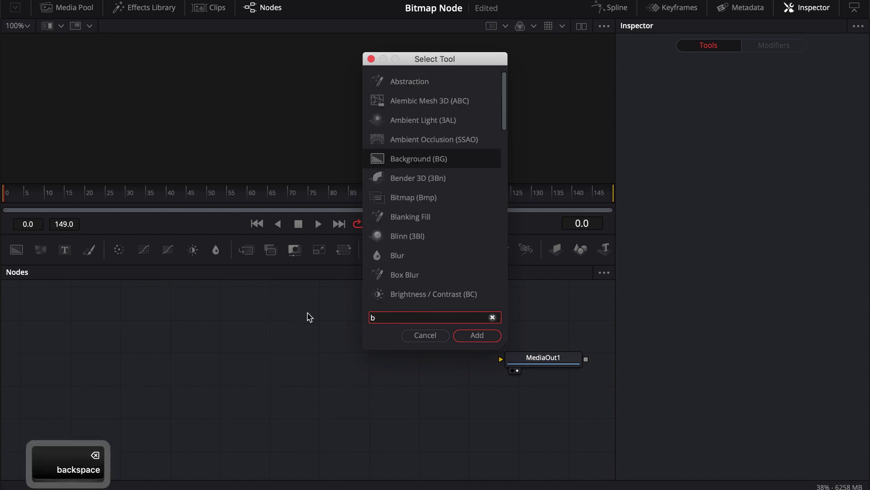
pyautogui.write('it')
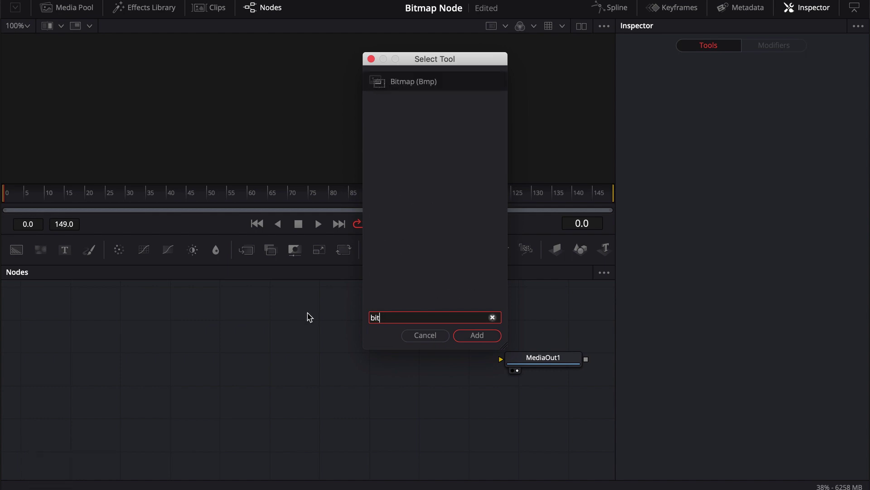
pyautogui.press('Return')
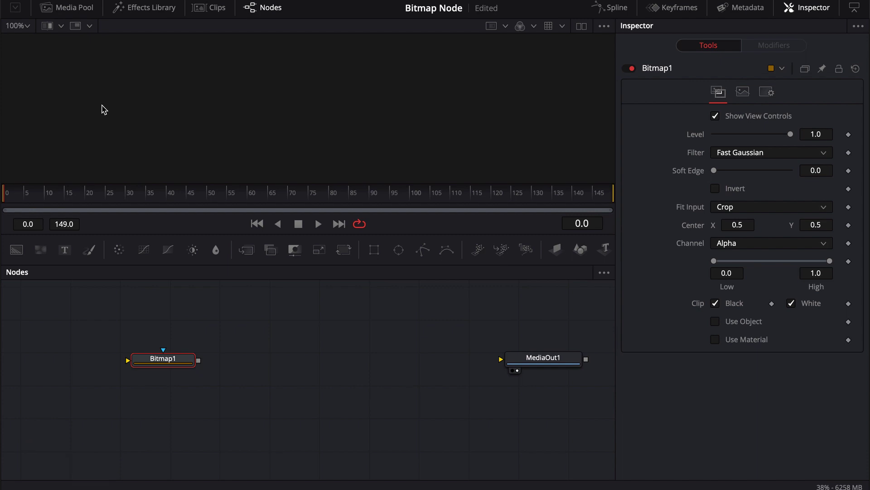
pyautogui.click(143, 12)
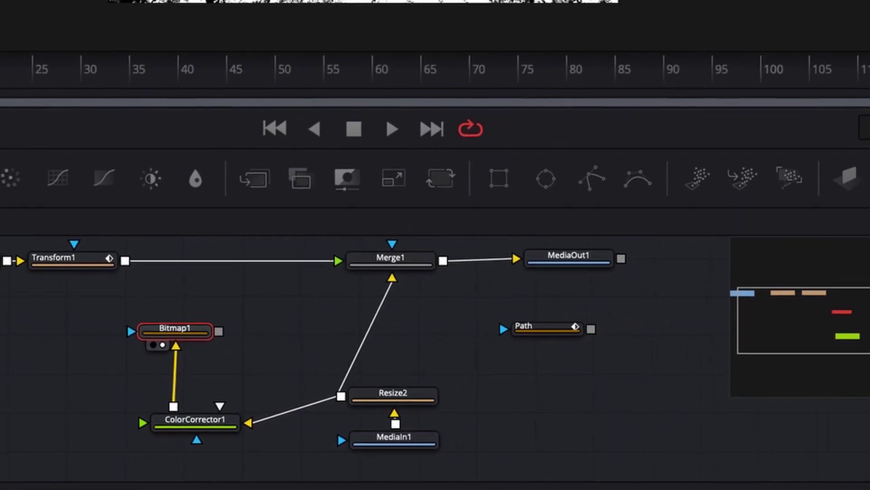
# Step: Connect Bitmap1 to the effect mask input of Merge1 and enable Apply Mask Inverted on Merge1
pyautogui.moveTo(219, 331); pyautogui.dragTo(392, 244)
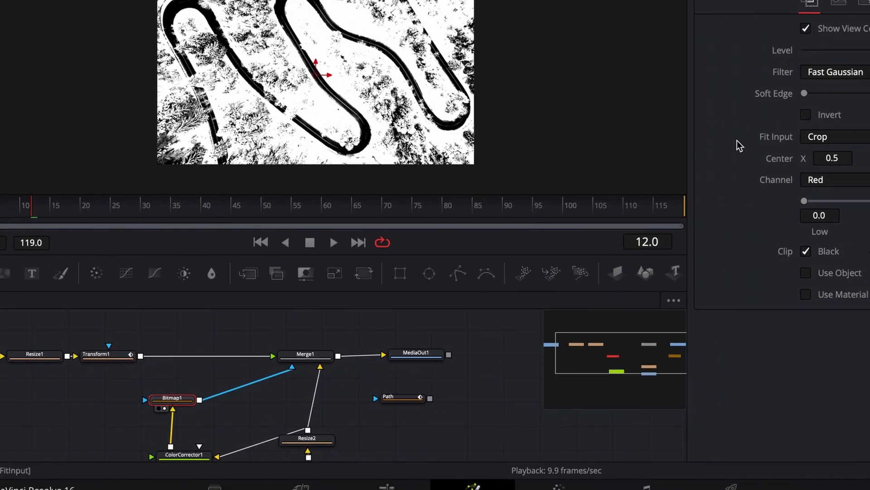
pyautogui.click(295, 368)
pyautogui.click(766, 71)
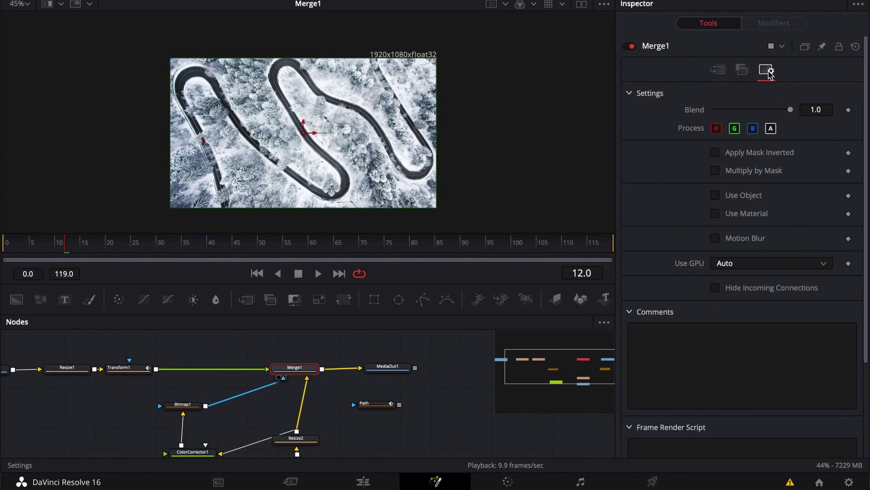
pyautogui.click(715, 152)
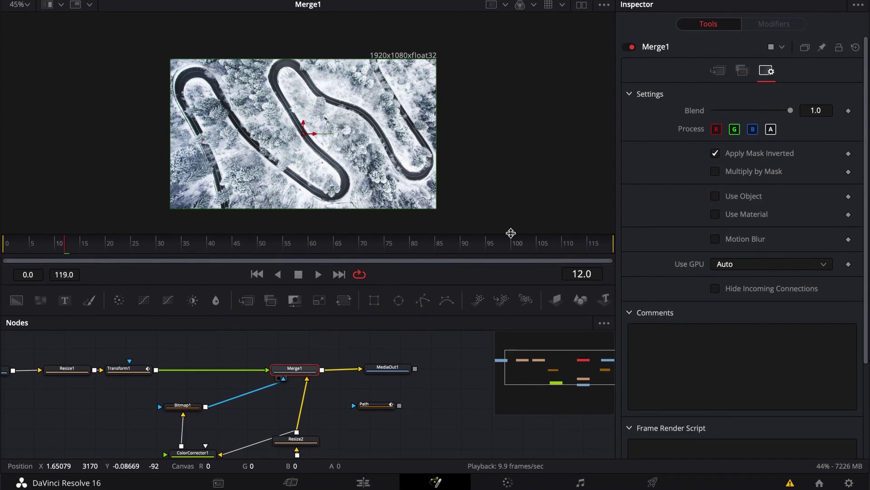
# Step: Invert the Bitmap1 mask and move the playhead to frame 44
pyautogui.click(183, 405)
pyautogui.scroll(2, 308, 131)
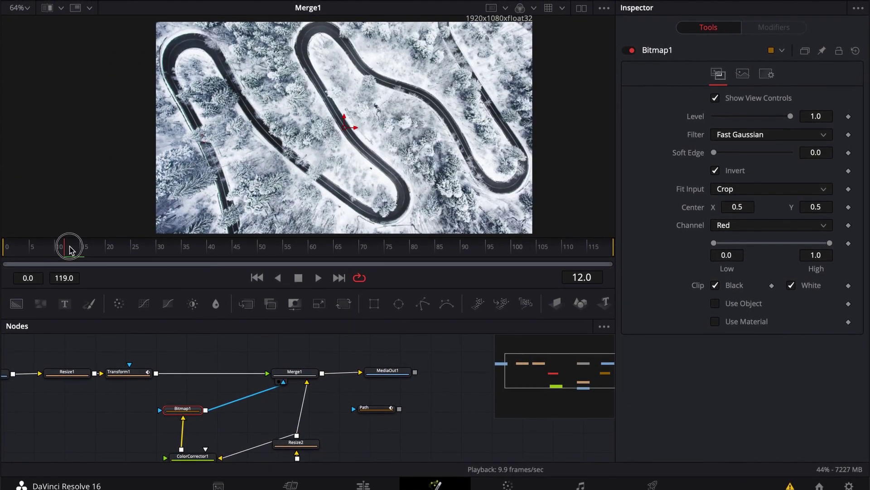
pyautogui.moveTo(113, 254); pyautogui.dragTo(226, 256)
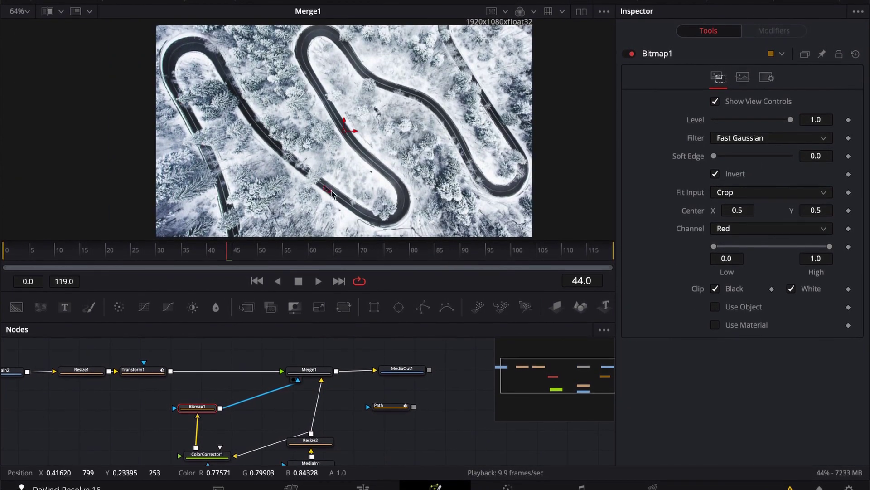
# Step: Enable motion blur on Transform1 with a quality of 10 and reduce its shutter angle
pyautogui.scroll(2, 373, 379)
pyautogui.click(122, 365)
pyautogui.click(755, 77)
pyautogui.click(715, 245)
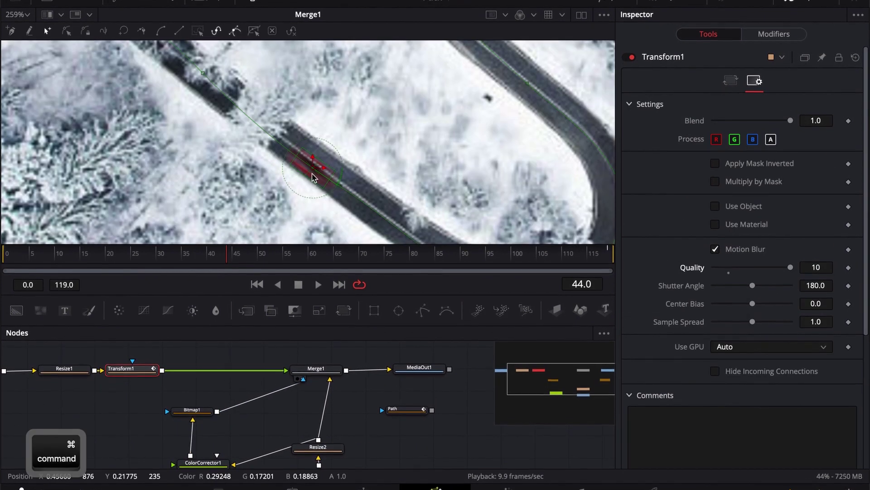
pyautogui.moveTo(752, 284); pyautogui.dragTo(723, 285)
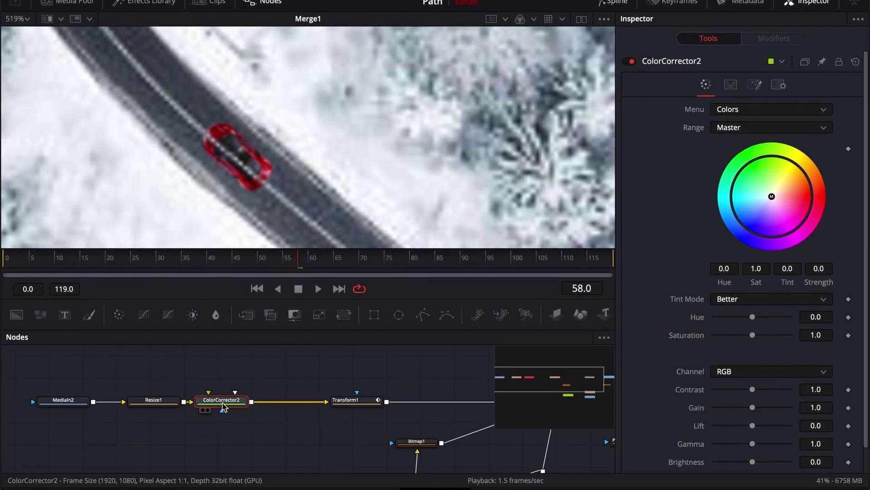
pyautogui.click(177, 403)
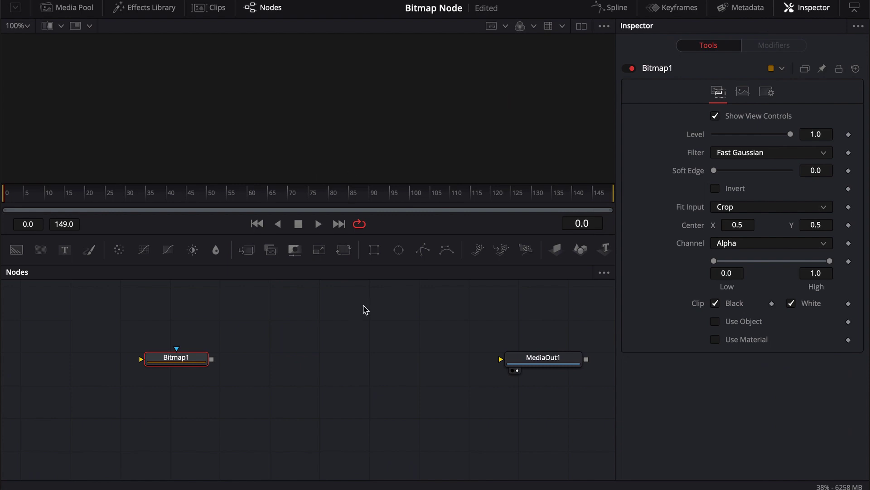
# Step: Move the unconnected Bitmap1 node toward the middle of the graph and add the smartphone, boy and dance clips as media nodes
pyautogui.hotkey('ctrl', 'z')
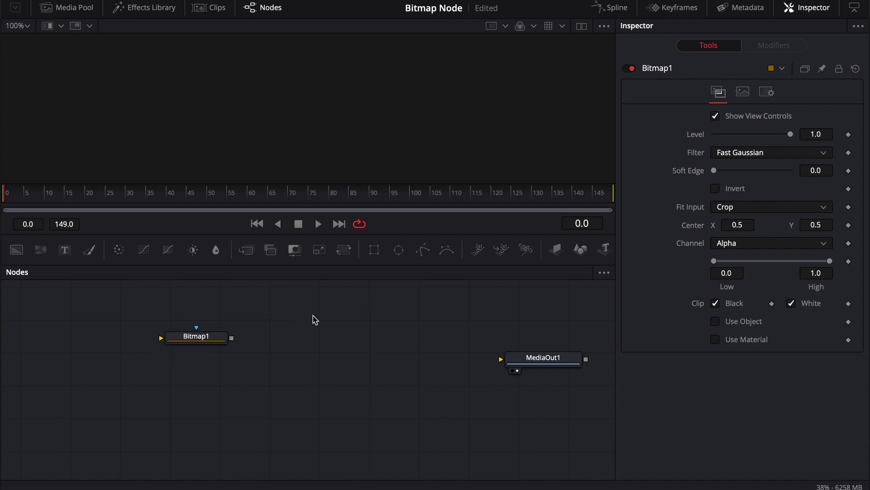
pyautogui.hotkey('ctrl', 'shift', 'z')
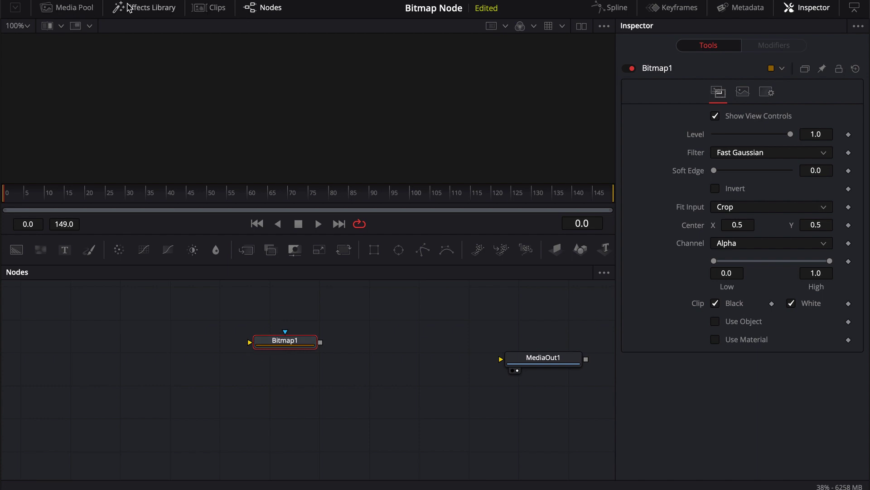
pyautogui.click(65, 8)
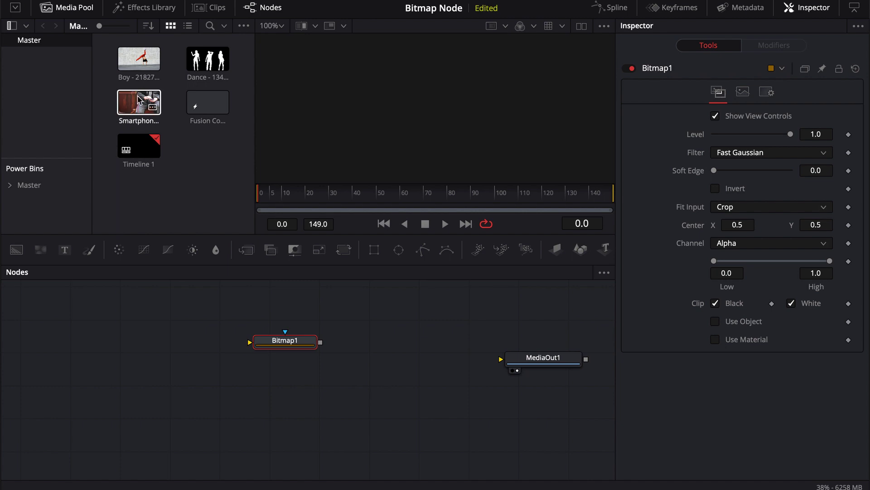
pyautogui.moveTo(140, 102); pyautogui.dragTo(132, 362)
pyautogui.moveTo(145, 63); pyautogui.dragTo(132, 315)
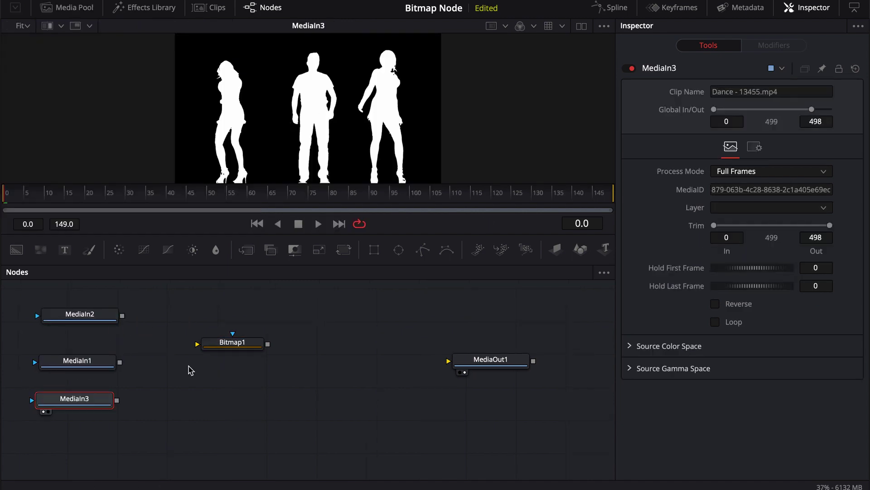
# Step: Check the alpha channel of MediaIn3 in the viewer and connect MediaIn3 to the input of Bitmap1
pyautogui.click(520, 25)
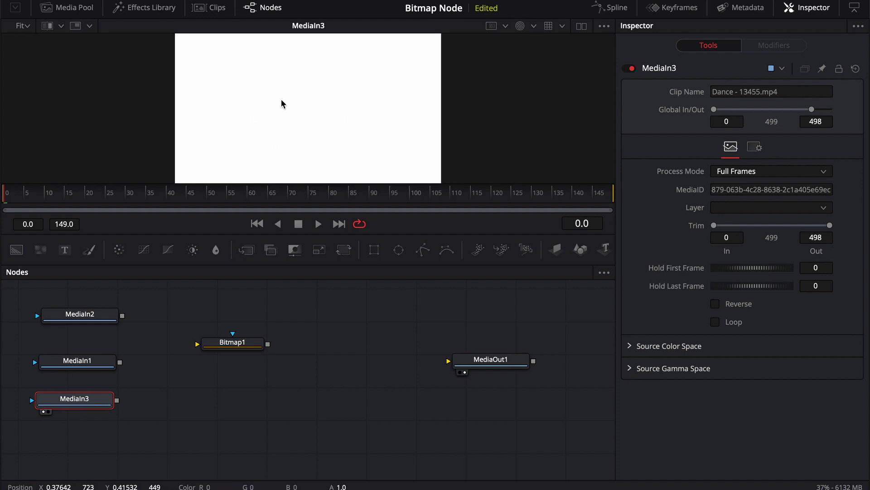
pyautogui.click(519, 26)
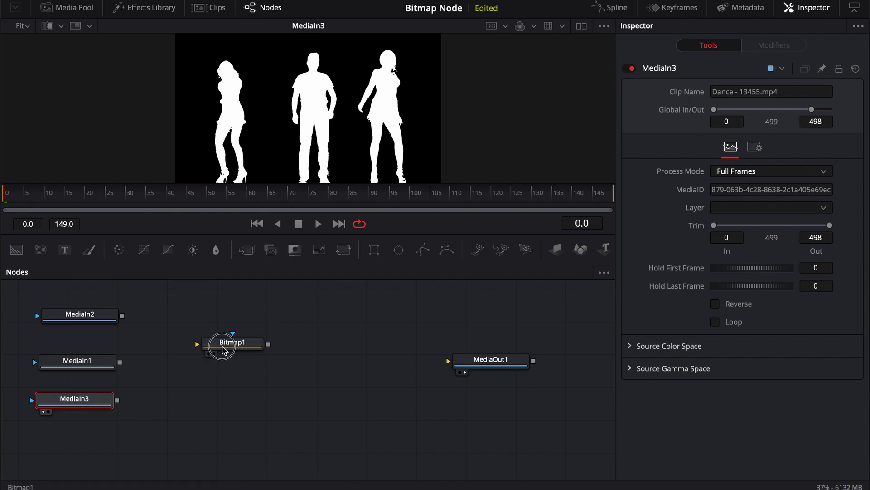
pyautogui.moveTo(225, 349); pyautogui.dragTo(290, 365)
pyautogui.moveTo(117, 401); pyautogui.dragTo(290, 363)
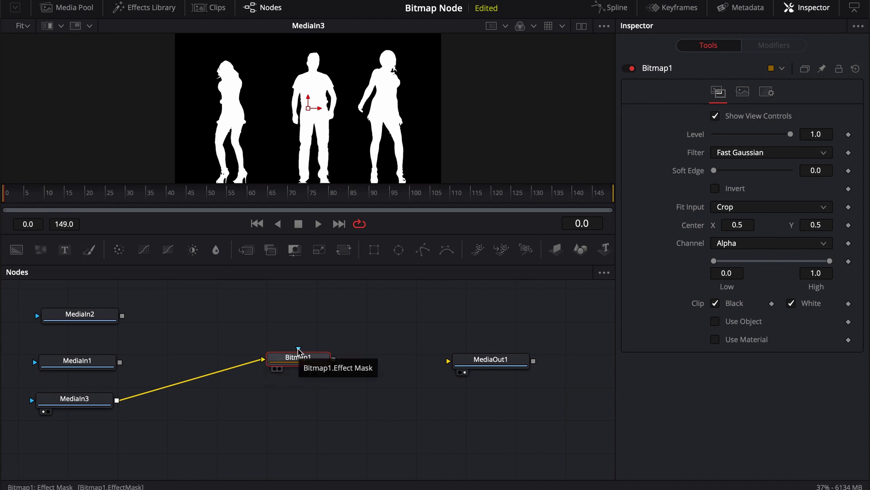
# Step: Line up the Bitmap1 node with MediaIn3 and select it to show its settings
pyautogui.moveTo(299, 350); pyautogui.dragTo(279, 389)
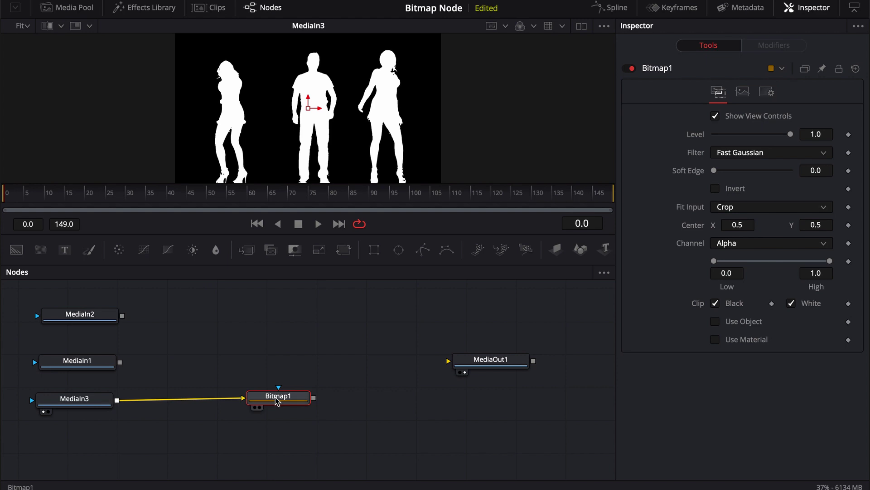
pyautogui.moveTo(277, 400); pyautogui.dragTo(275, 402)
pyautogui.click(280, 362)
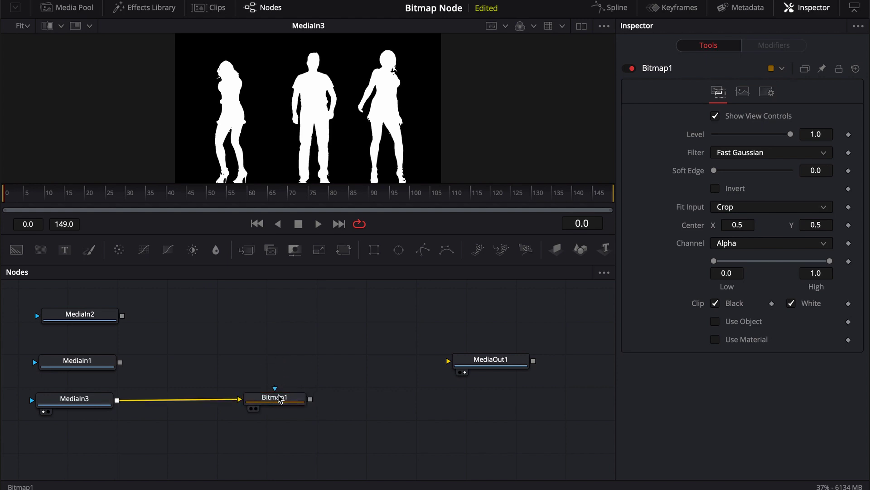
pyautogui.click(280, 401)
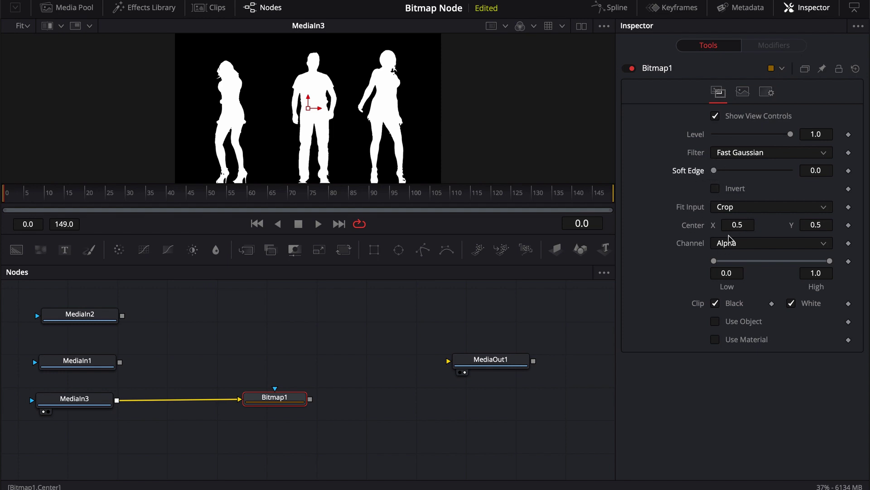
# Step: Set the Channel of Bitmap1 to Luminance and show the Bitmap1 node in the viewer
pyautogui.click(747, 213)
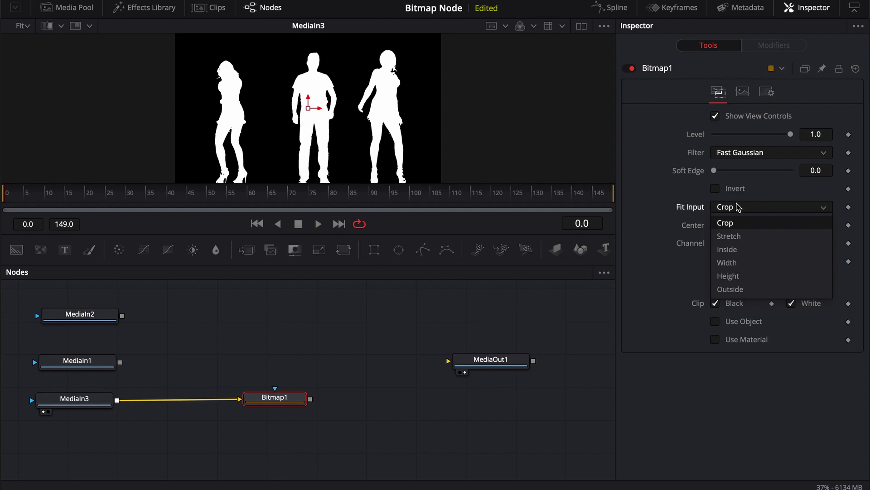
pyautogui.click(669, 212)
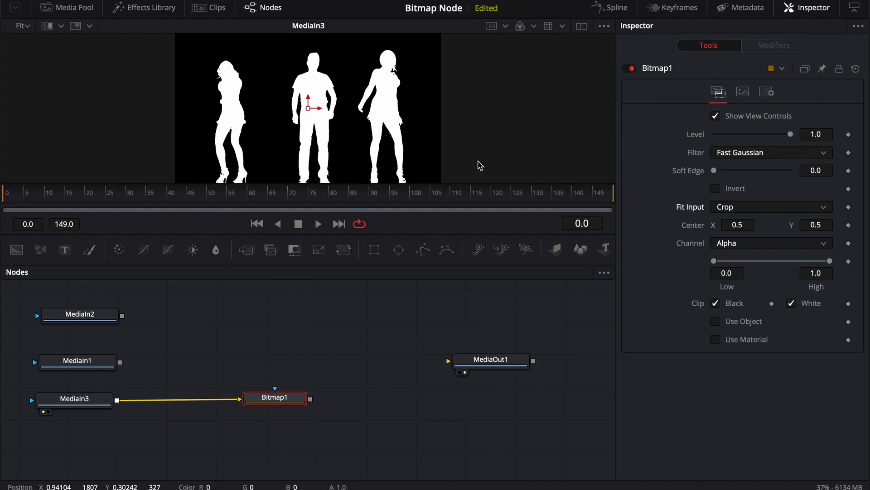
pyautogui.moveTo(277, 408)
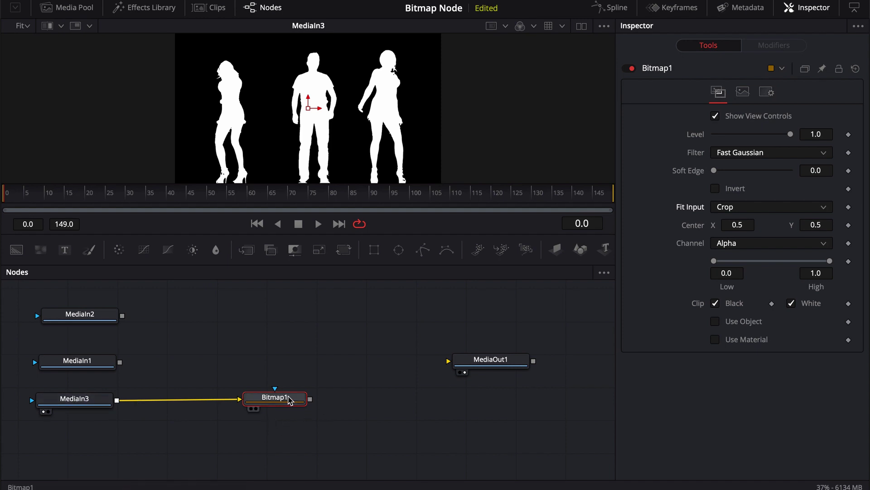
pyautogui.moveTo(285, 398); pyautogui.dragTo(266, 398)
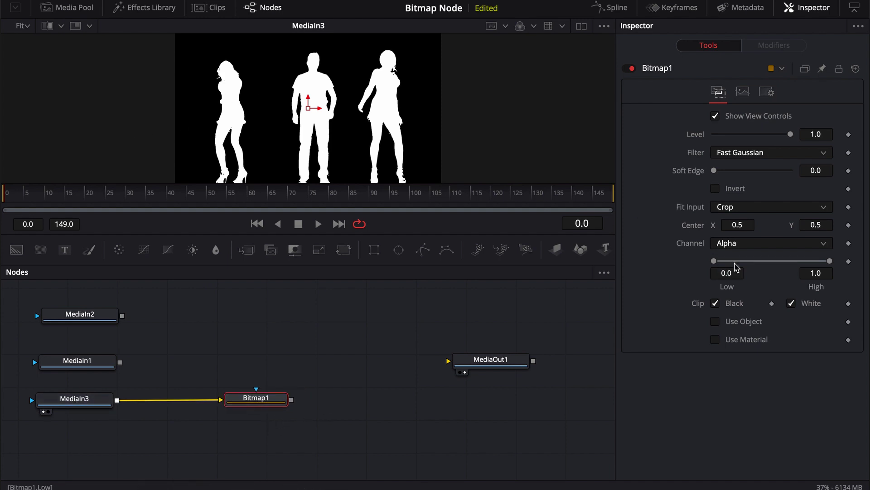
pyautogui.click(723, 245)
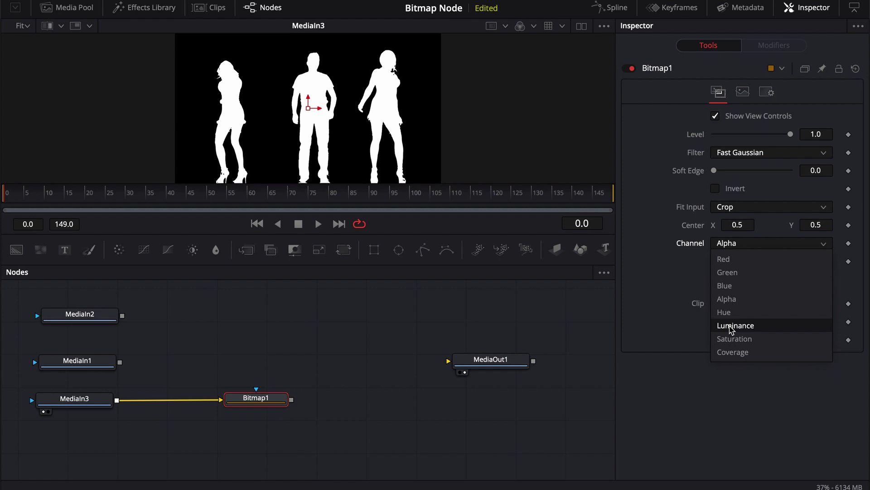
pyautogui.click(732, 326)
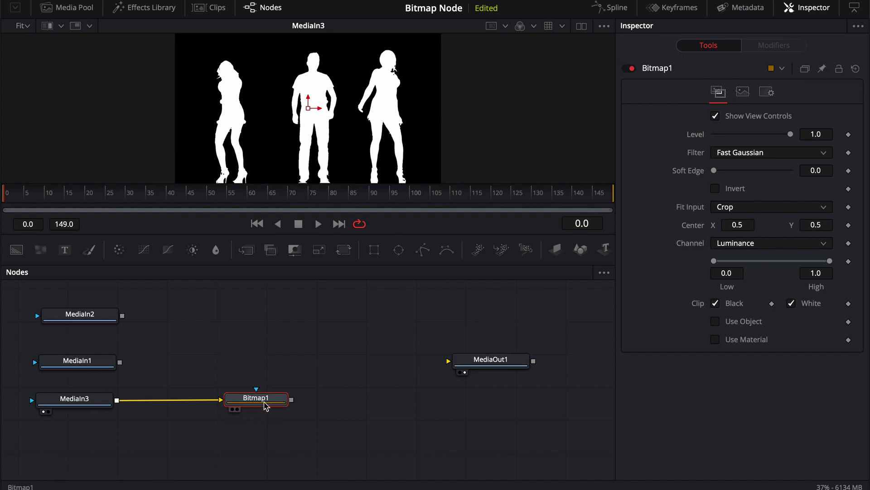
pyautogui.moveTo(265, 402); pyautogui.dragTo(298, 116)
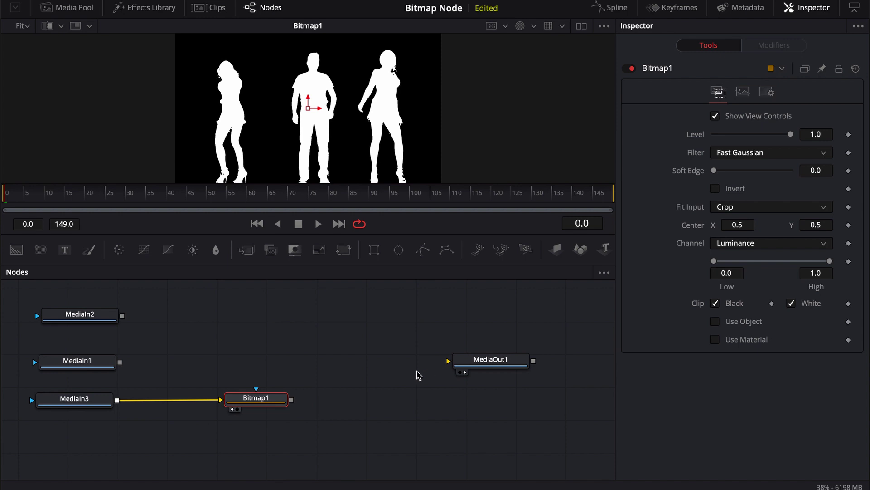
# Step: Connect Bitmap1 to MediaOut1, check the output on the Edit page, and line up MediaOut1 with Bitmap1 in Fusion
pyautogui.moveTo(291, 400); pyautogui.dragTo(480, 386)
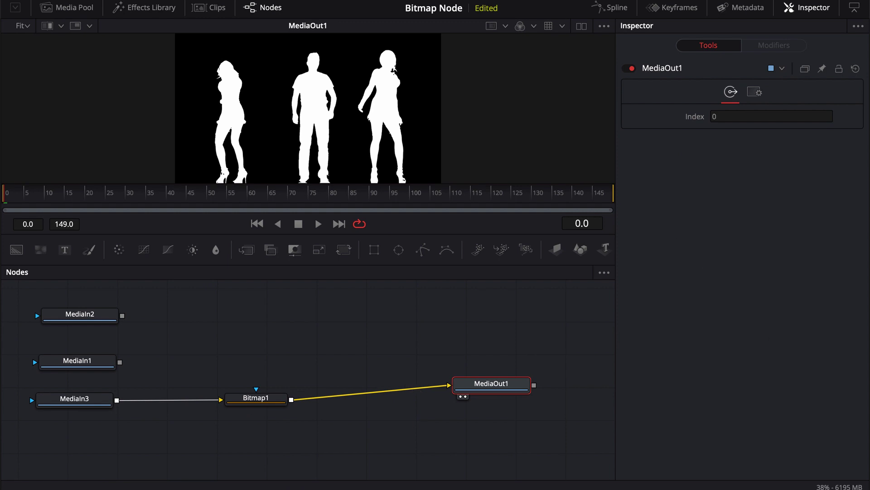
pyautogui.hotkey('shift', '4')
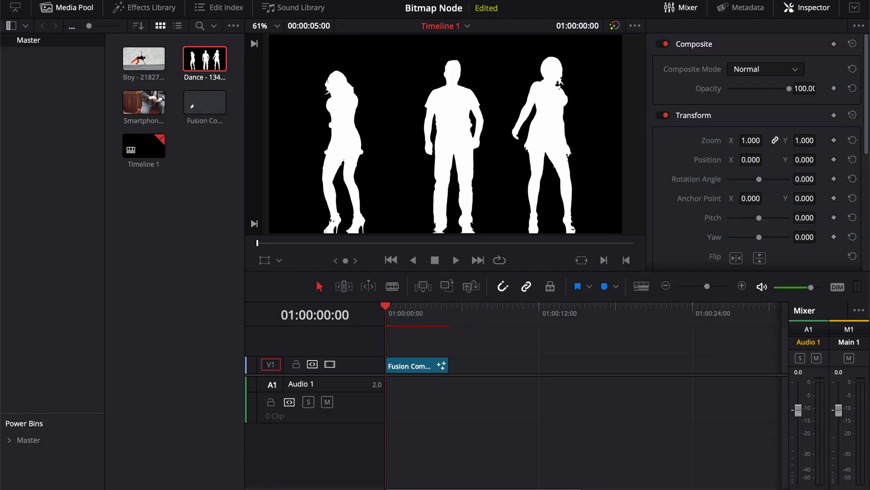
pyautogui.hotkey('shift', '5')
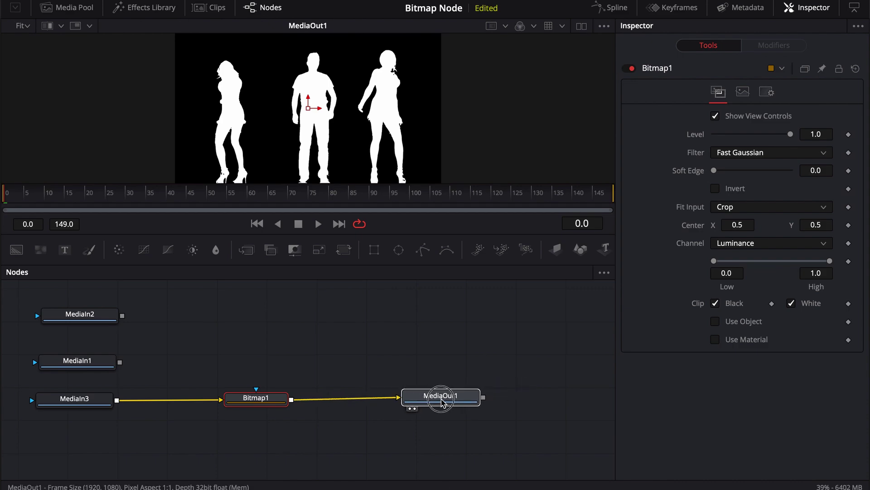
pyautogui.click(421, 403)
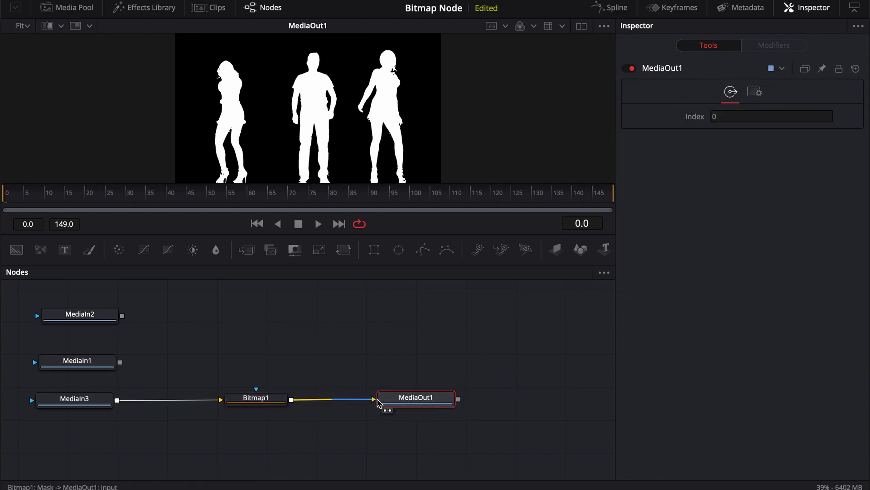
# Step: Disconnect Bitmap1 from MediaOut1, move MediaOut1 out of the way and add a Background node in solid red
pyautogui.moveTo(400, 405); pyautogui.dragTo(412, 406)
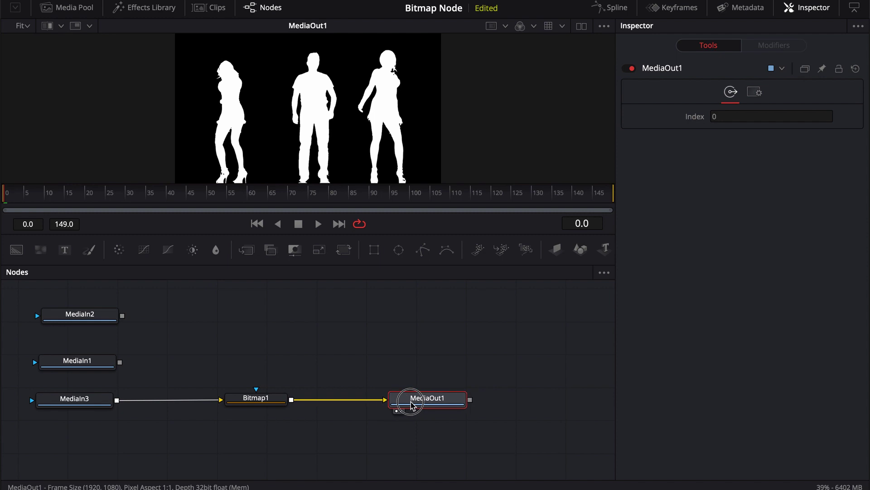
pyautogui.click(344, 366)
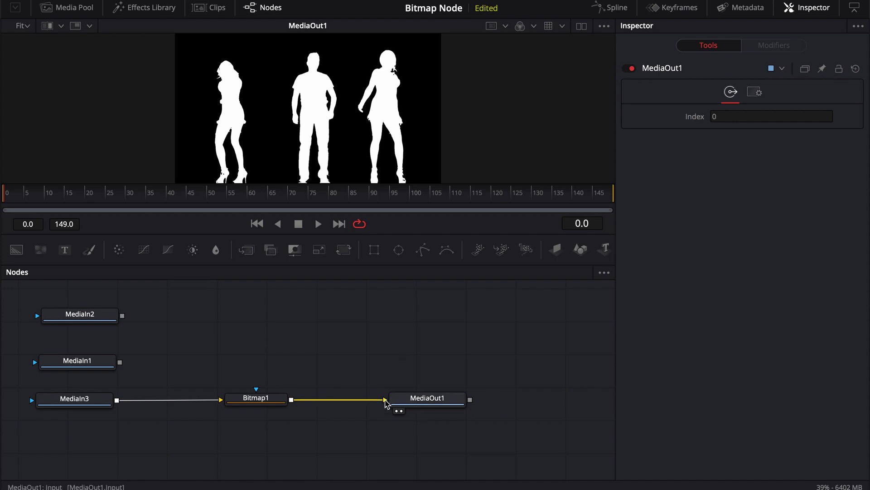
pyautogui.moveTo(387, 401); pyautogui.dragTo(379, 420)
pyautogui.click(425, 373)
pyautogui.click(16, 249)
pyautogui.moveTo(760, 220); pyautogui.dragTo(836, 203)
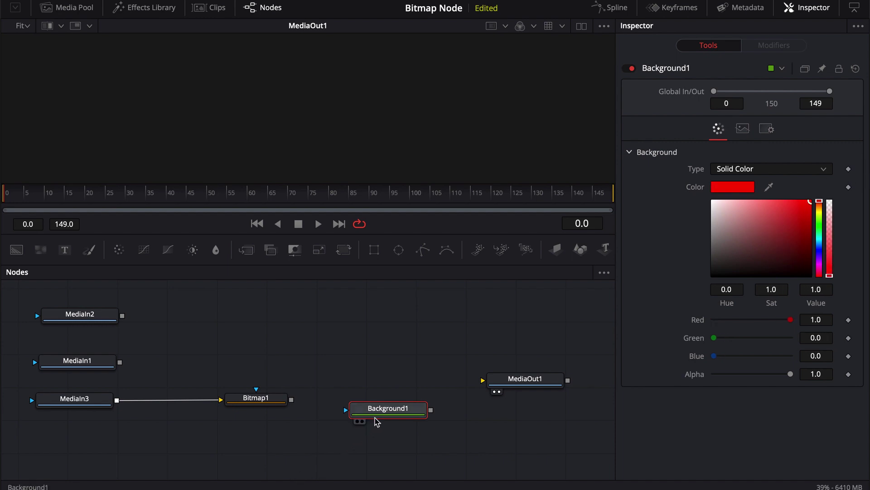
# Step: Line up Background1 next to Bitmap1, connect Bitmap1 to its effect mask input and show Background1 in the viewer
pyautogui.moveTo(375, 414); pyautogui.dragTo(375, 401)
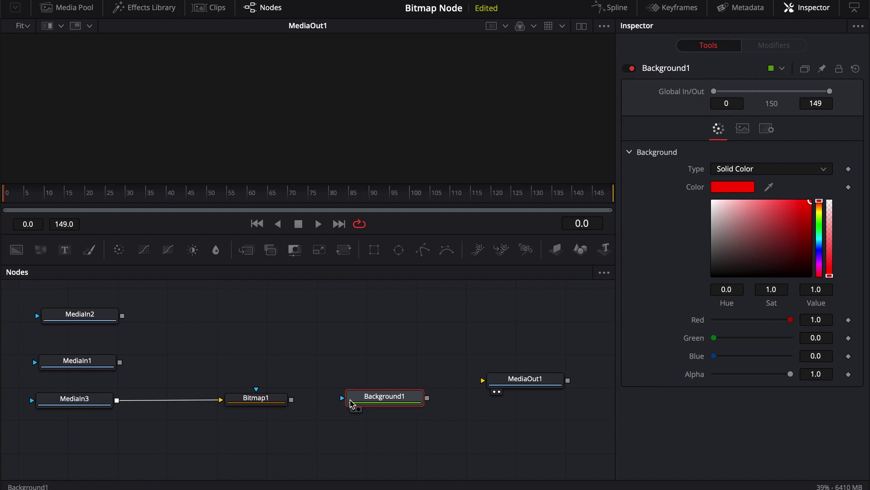
pyautogui.click(378, 399)
pyautogui.moveTo(377, 401); pyautogui.dragTo(359, 401)
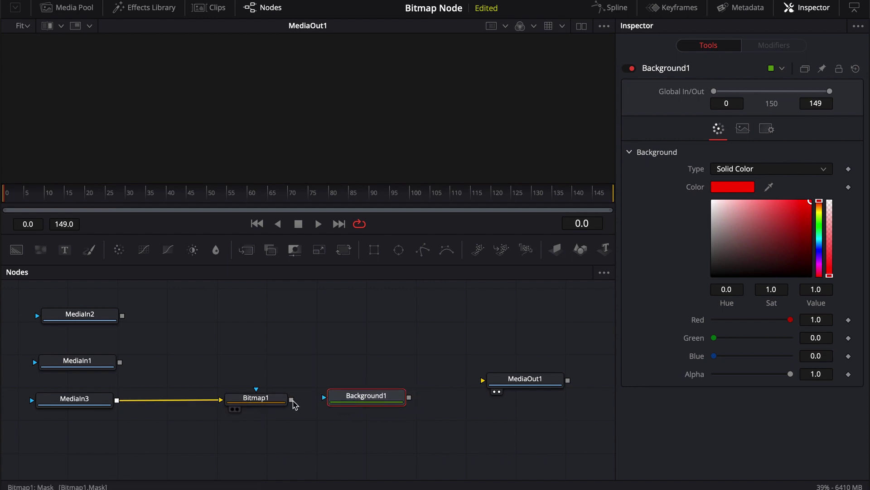
pyautogui.moveTo(291, 400)
pyautogui.mouseDown()
pyautogui.moveTo(371, 399)
pyautogui.moveTo(302, 90)
pyautogui.mouseUp()
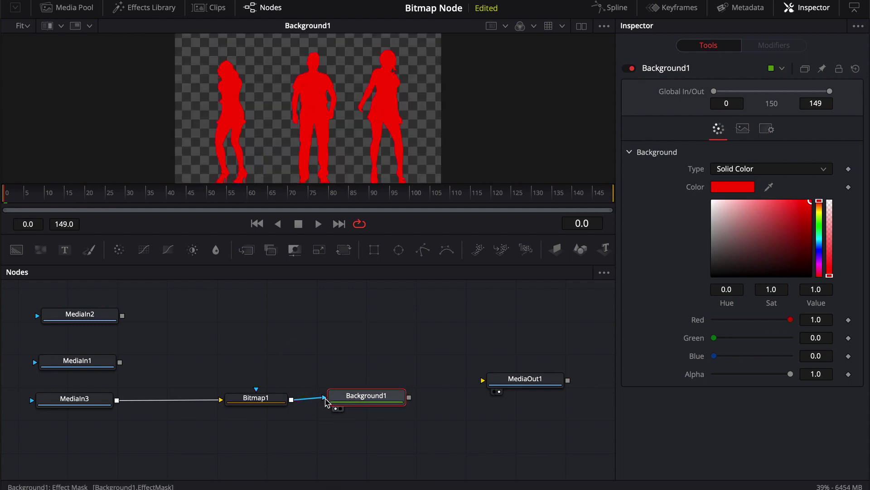
pyautogui.moveTo(335, 405); pyautogui.dragTo(334, 406)
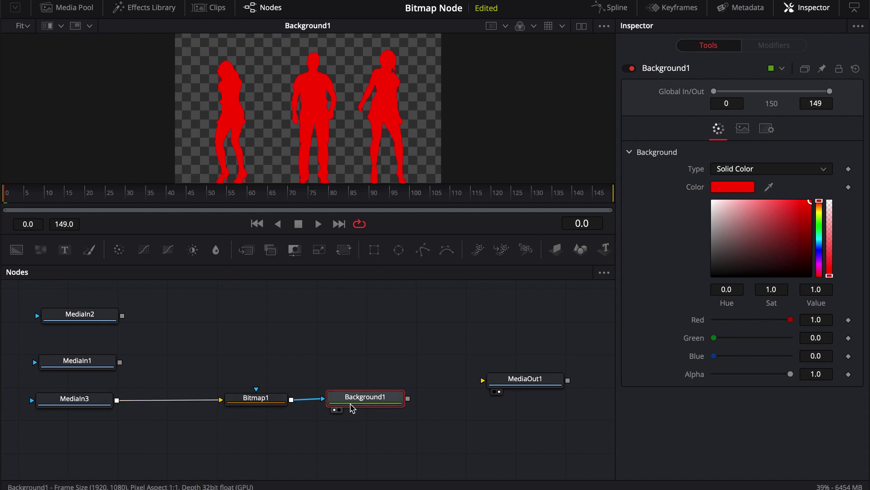
pyautogui.moveTo(359, 401); pyautogui.dragTo(360, 404)
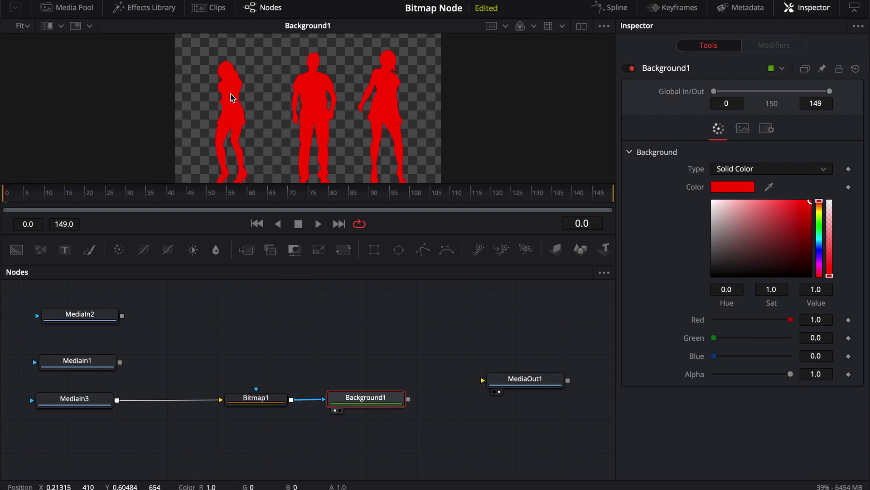
# Step: Compare the MediaIn3 clip with the masked Background1 in the viewer
pyautogui.moveTo(91, 405); pyautogui.dragTo(210, 140)
pyautogui.moveTo(372, 399); pyautogui.dragTo(360, 88)
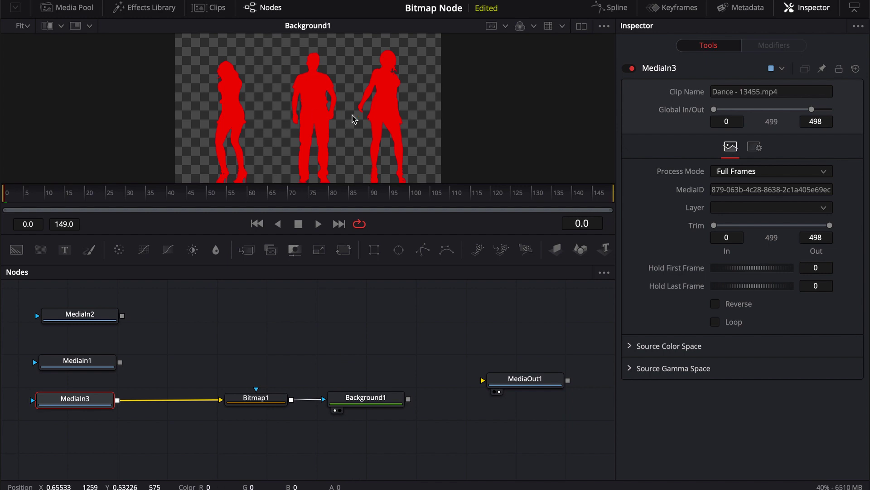
pyautogui.moveTo(252, 403); pyautogui.dragTo(233, 404)
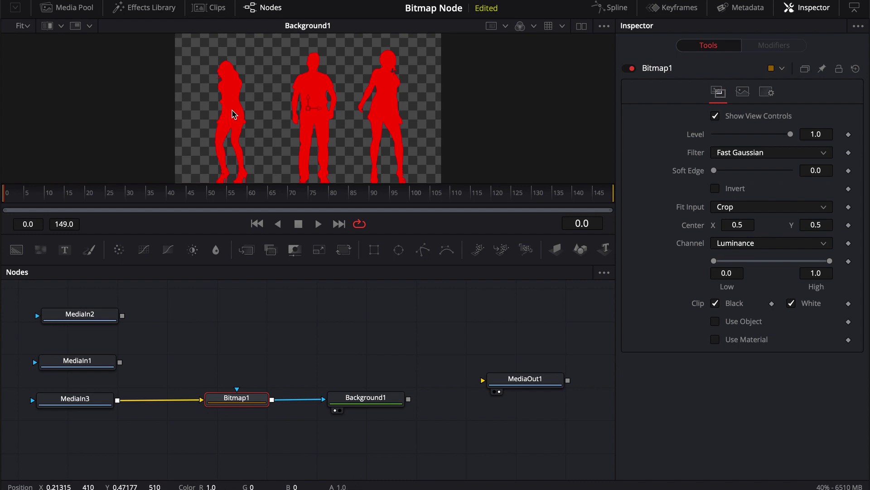
pyautogui.moveTo(97, 399); pyautogui.dragTo(222, 122)
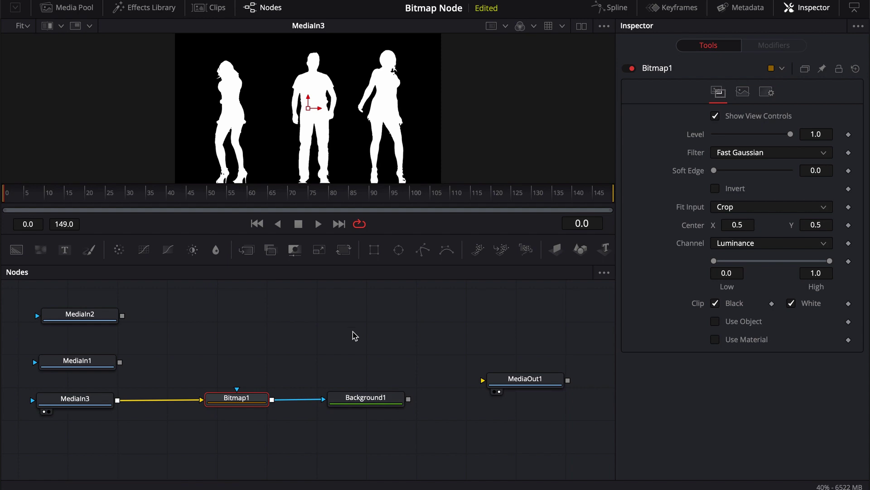
pyautogui.moveTo(368, 400); pyautogui.dragTo(372, 73)
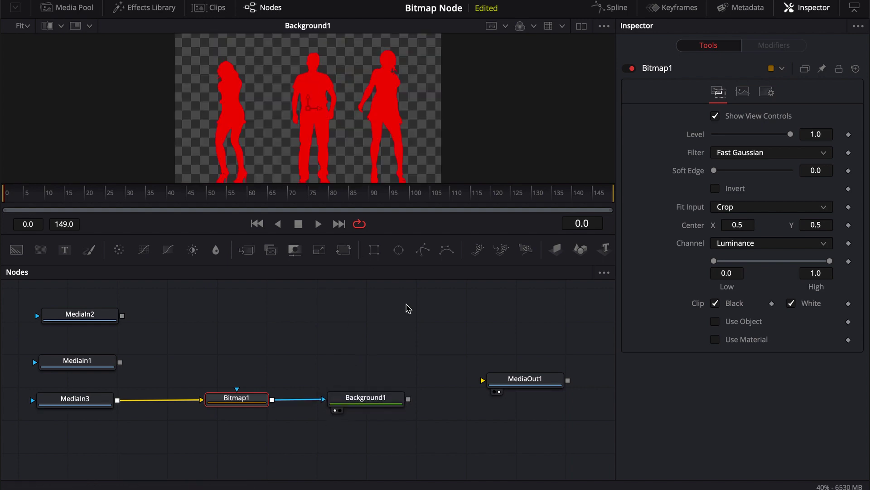
pyautogui.moveTo(321, 402); pyautogui.dragTo(235, 364)
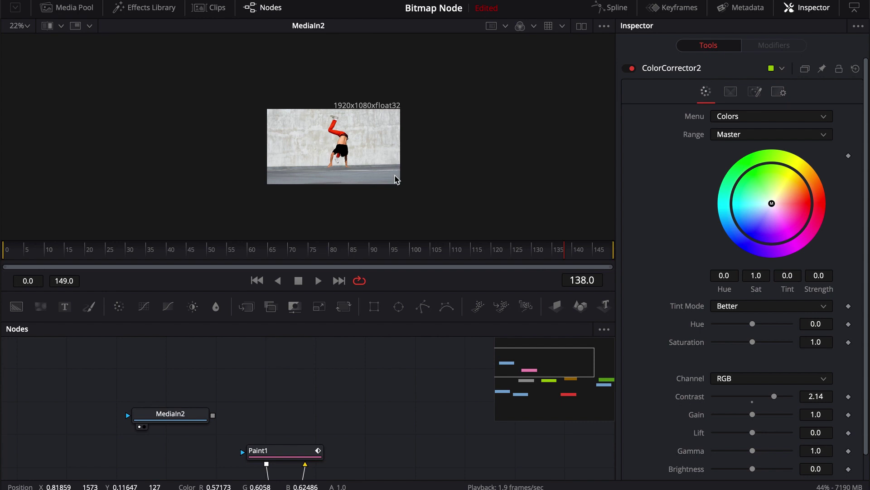
# Step: Enlarge the viewer area and add a second Bitmap node from the selected MediaIn2 node
pyautogui.moveTo(206, 320); pyautogui.dragTo(207, 376)
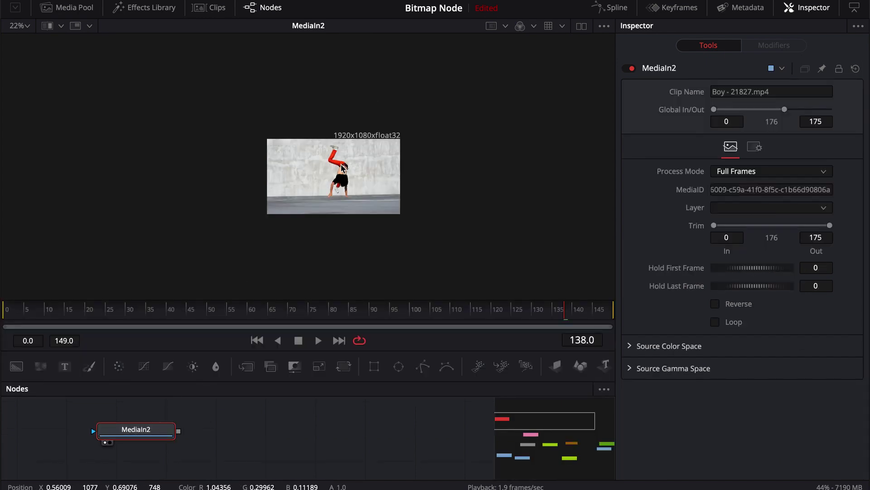
pyautogui.moveTo(321, 442); pyautogui.dragTo(290, 438)
pyautogui.hotkey('shift', 'space')
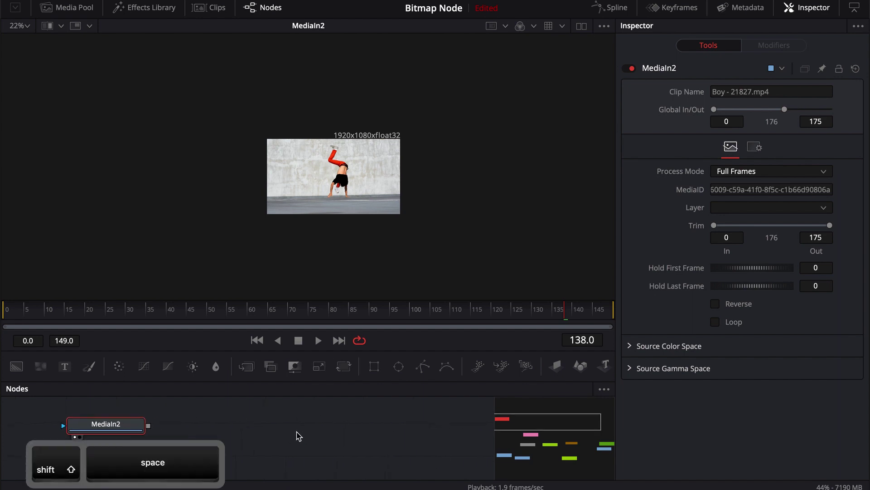
pyautogui.write('bm')
pyautogui.press('Return')
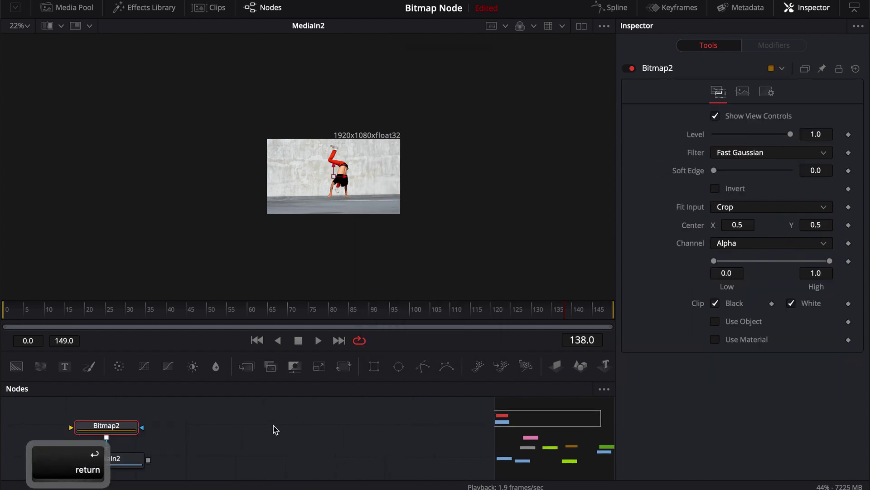
# Step: Detach Bitmap2 from MediaIn2's effect mask, connect MediaIn2's output to Bitmap2's input and show Bitmap2 in the viewer
pyautogui.moveTo(129, 423); pyautogui.dragTo(327, 433)
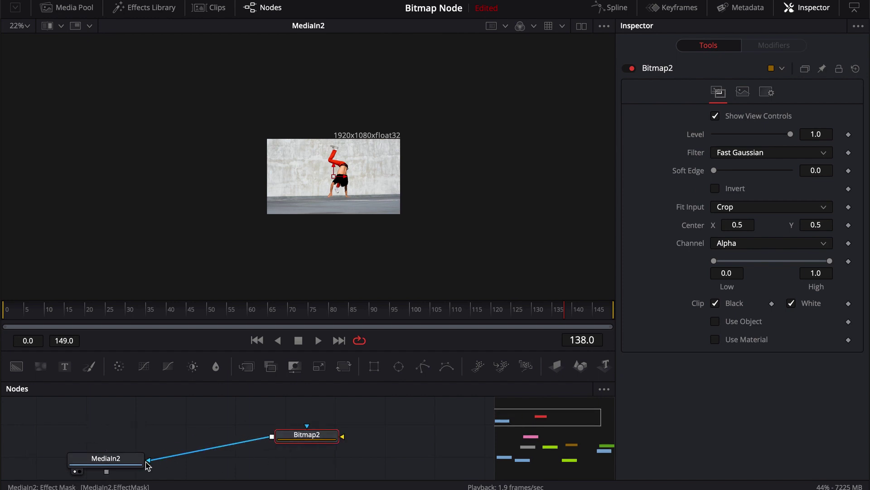
pyautogui.moveTo(237, 462); pyautogui.dragTo(255, 453)
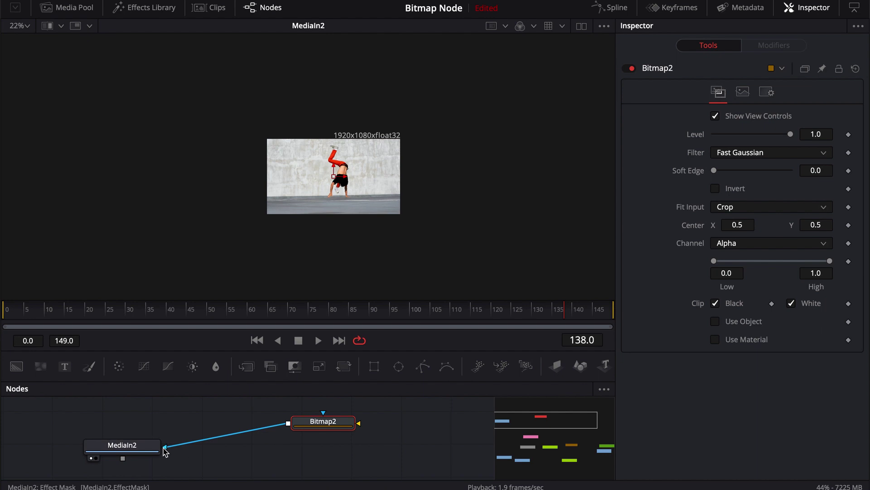
pyautogui.moveTo(166, 449); pyautogui.dragTo(218, 431)
pyautogui.moveTo(315, 428); pyautogui.dragTo(264, 448)
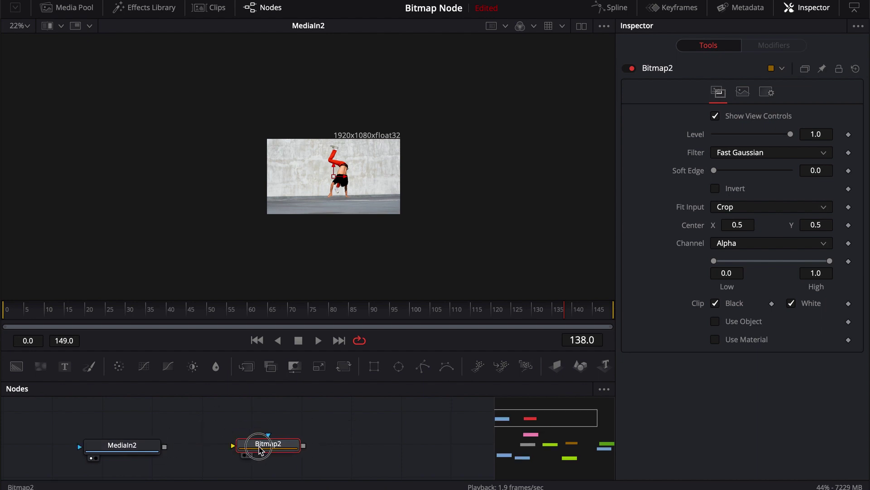
pyautogui.moveTo(165, 448); pyautogui.dragTo(335, 224)
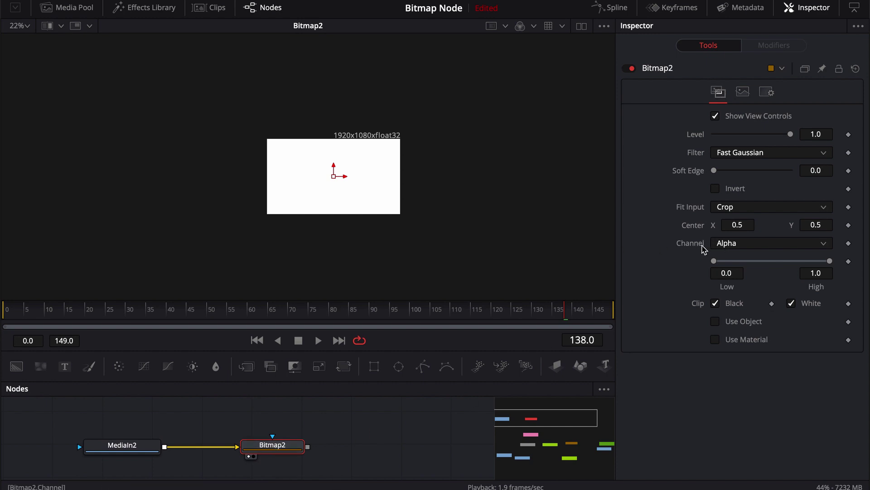
# Step: Try the Red and Green channels on Bitmap2, and set its Channel to Saturation
pyautogui.click(755, 248)
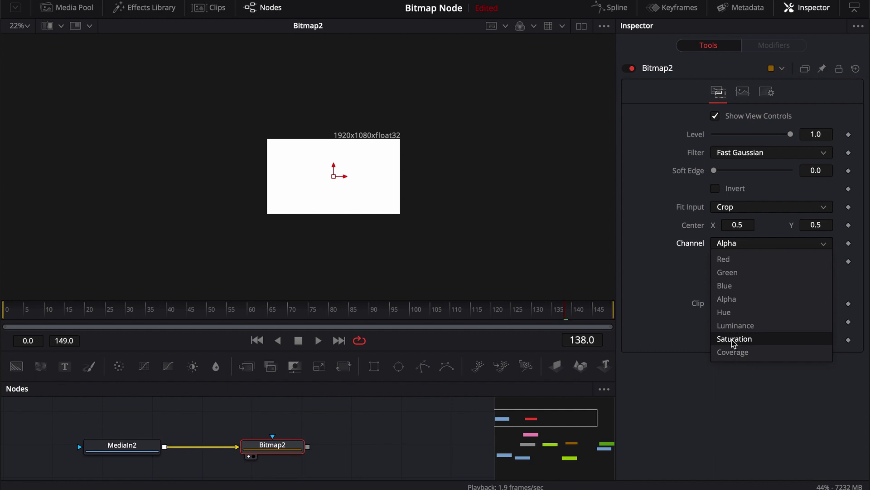
pyautogui.click(725, 258)
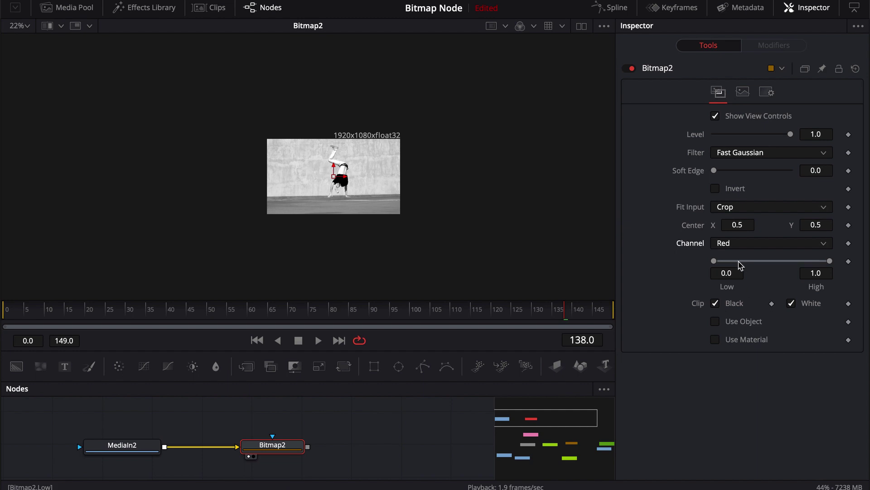
pyautogui.click(743, 246)
pyautogui.click(735, 272)
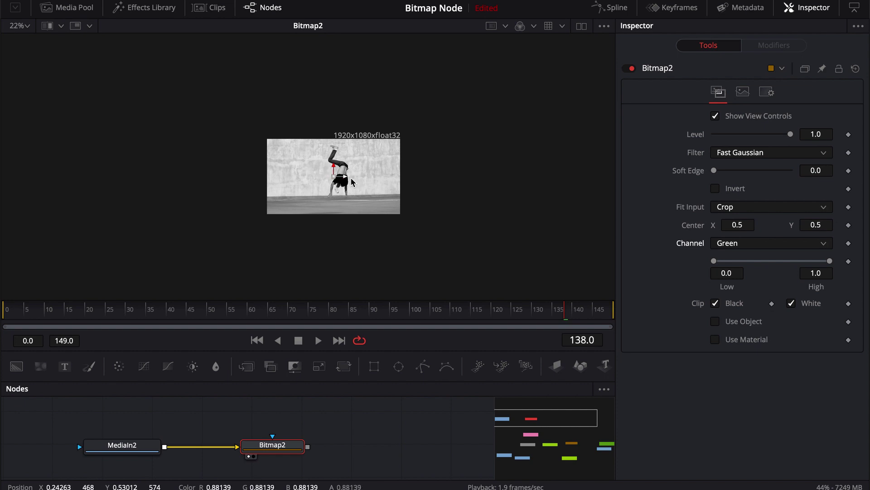
pyautogui.click(721, 244)
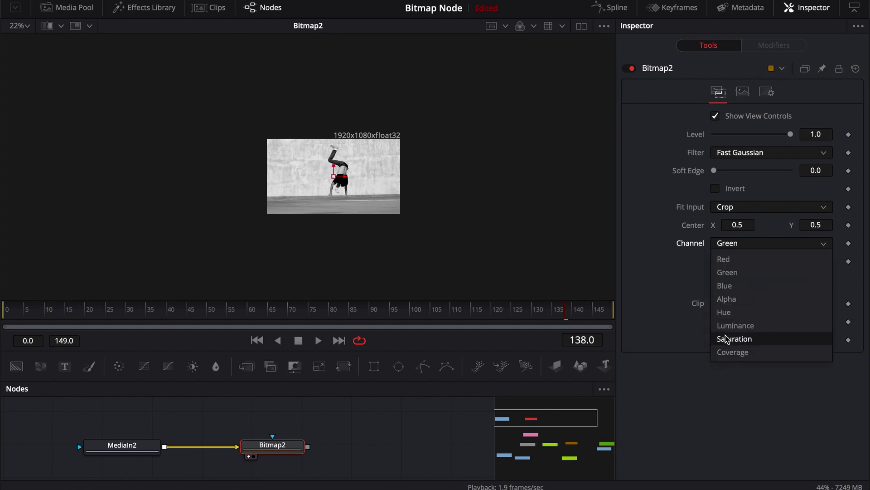
pyautogui.click(727, 340)
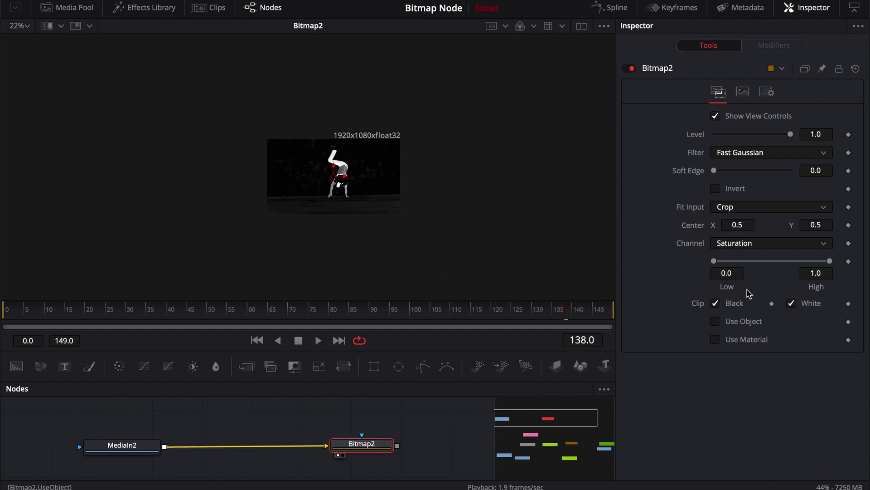
# Step: Narrow Bitmap2's saturation range to Low 0.761 and High 0.789 and inspect the matte up close
pyautogui.moveTo(714, 261); pyautogui.dragTo(730, 261)
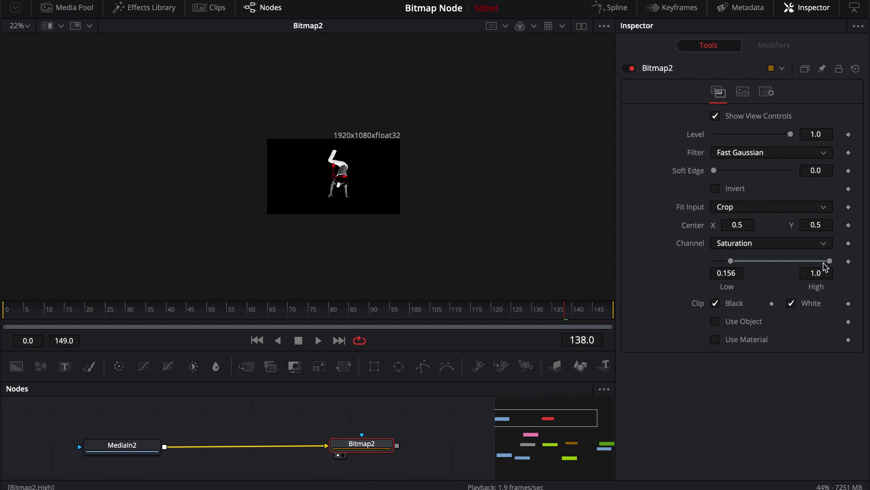
pyautogui.moveTo(825, 268); pyautogui.dragTo(808, 266)
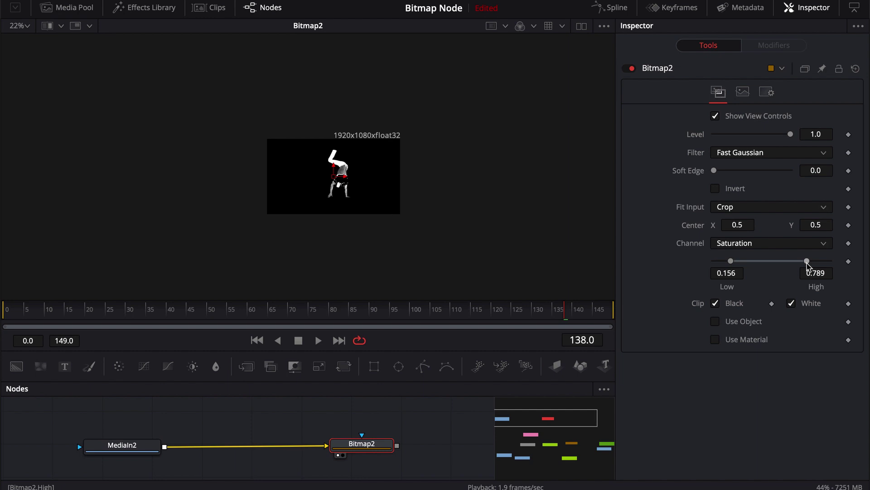
pyautogui.moveTo(735, 266); pyautogui.dragTo(799, 267)
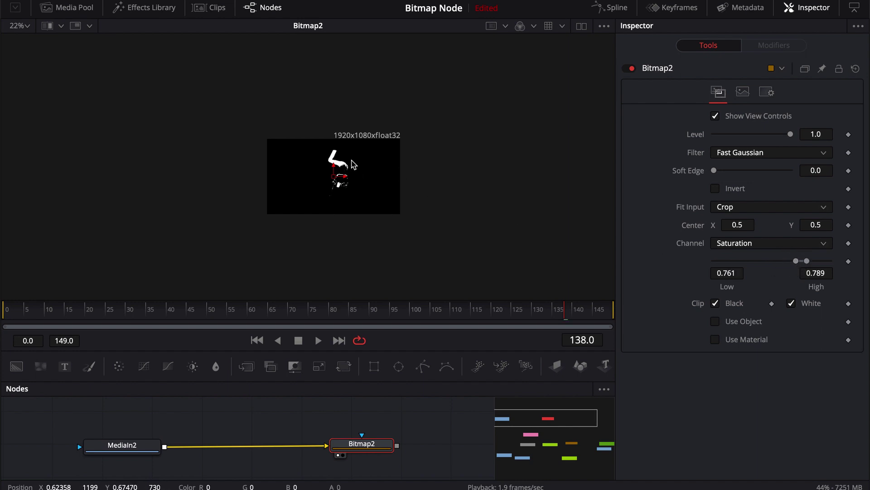
pyautogui.scroll(6, 342, 169)
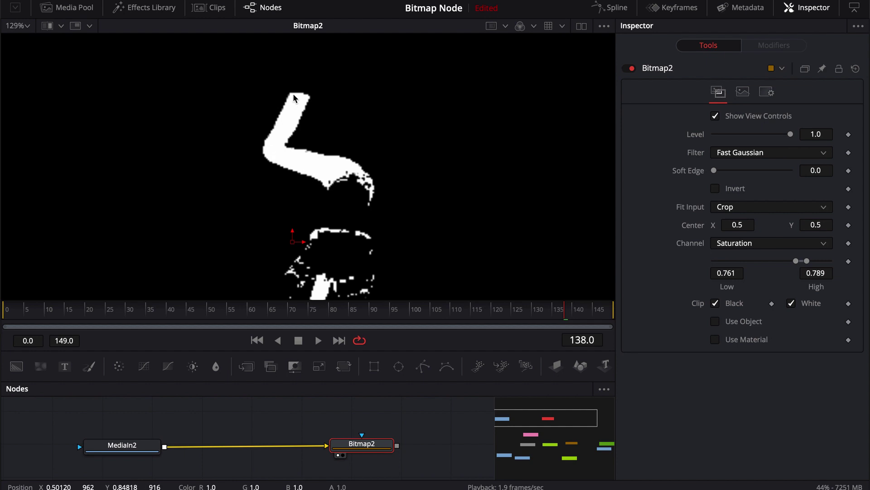
pyautogui.scroll(-4, 296, 150)
# Step: Try a Soft Edge of 0.0047 on Bitmap2, return it to 0.0, and set the range to Low 0.233 and High 1.0
pyautogui.moveTo(796, 261); pyautogui.dragTo(771, 261)
pyautogui.scroll(4, 343, 170)
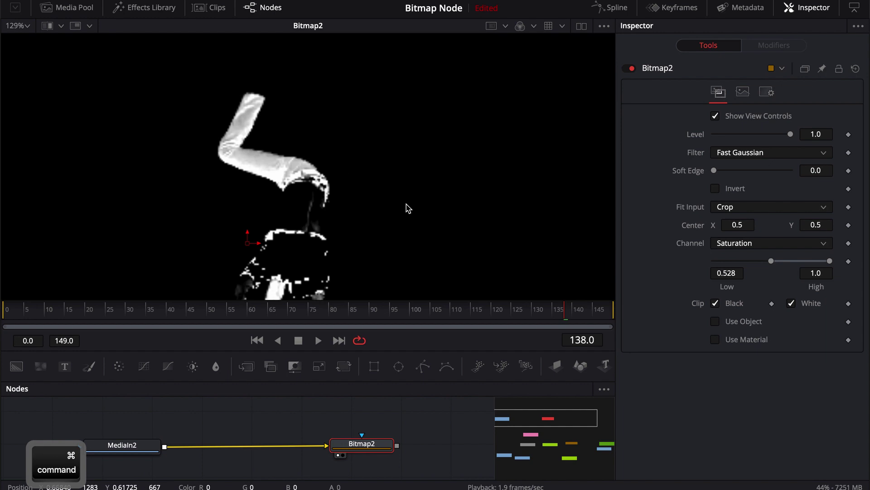
pyautogui.moveTo(714, 175); pyautogui.dragTo(717, 175)
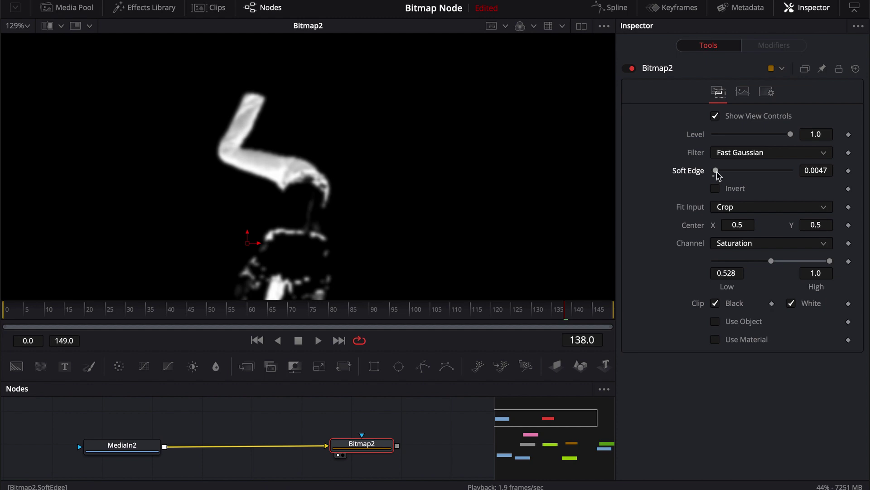
pyautogui.moveTo(717, 175); pyautogui.dragTo(696, 175)
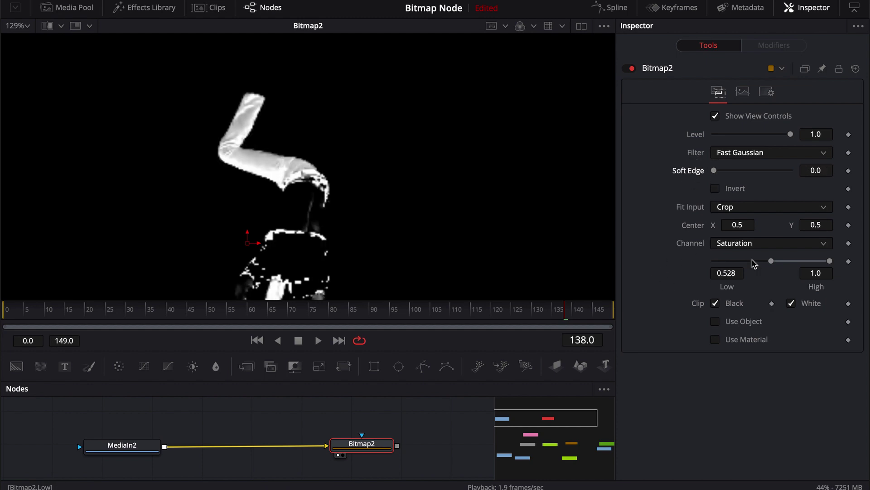
pyautogui.moveTo(774, 265); pyautogui.dragTo(739, 261)
# Step: Insert a Color Corrector node between MediaIn2 and Bitmap2
pyautogui.moveTo(149, 454); pyautogui.dragTo(127, 451)
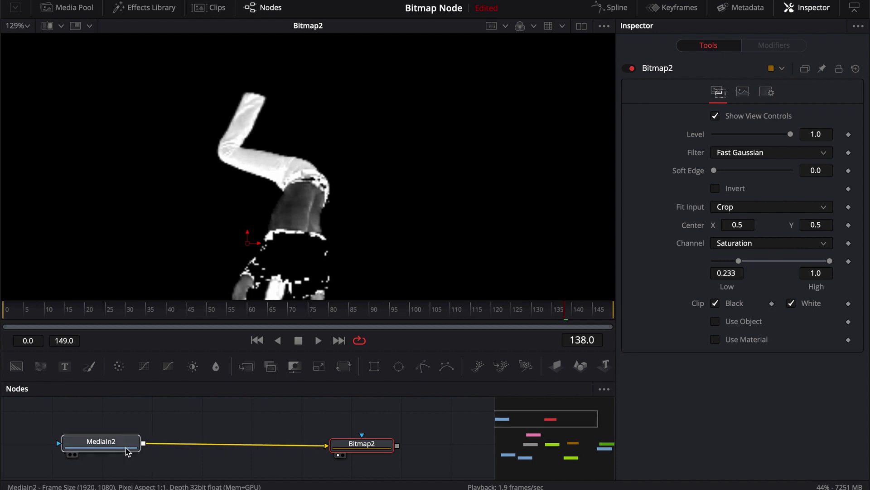
pyautogui.click(127, 450)
pyautogui.hotkey('shift', 'space')
pyautogui.write('cc')
pyautogui.press('Return')
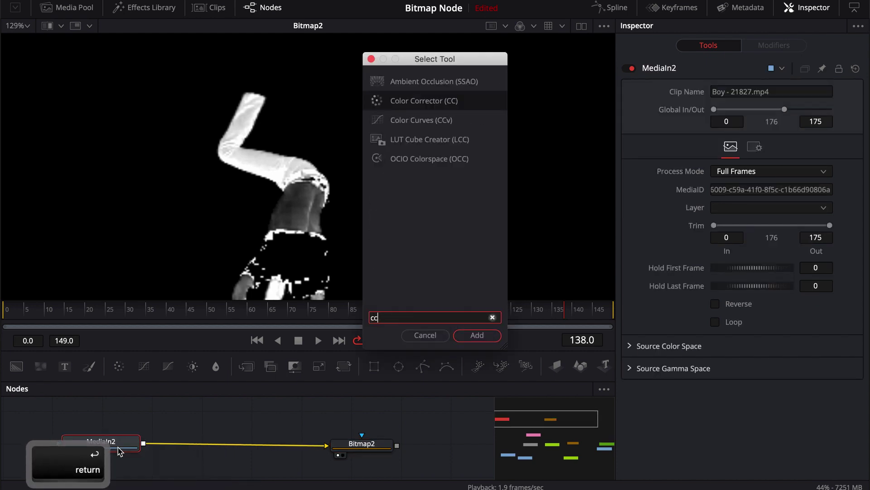
pyautogui.click(210, 446)
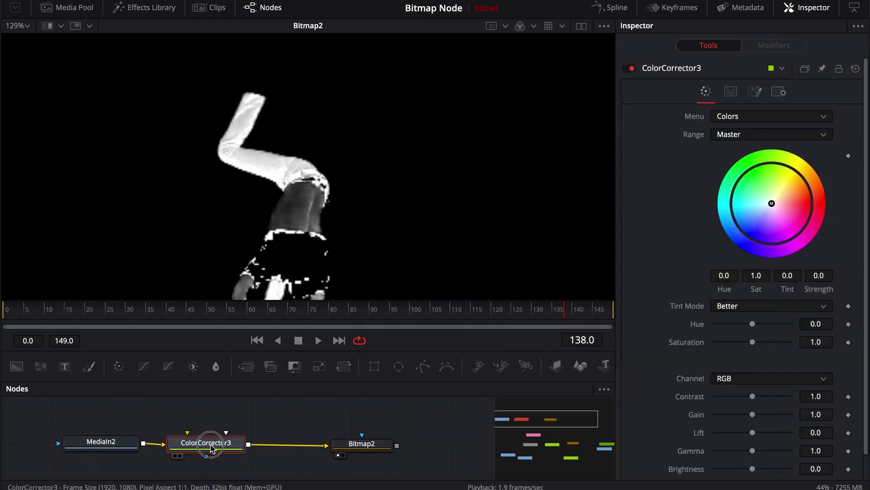
# Step: Set ColorCorrector3's Contrast to 1.51 and Gamma to 2.81, comparing the corrected image with the Bitmap2 matte
pyautogui.scroll(-1, 673, 302)
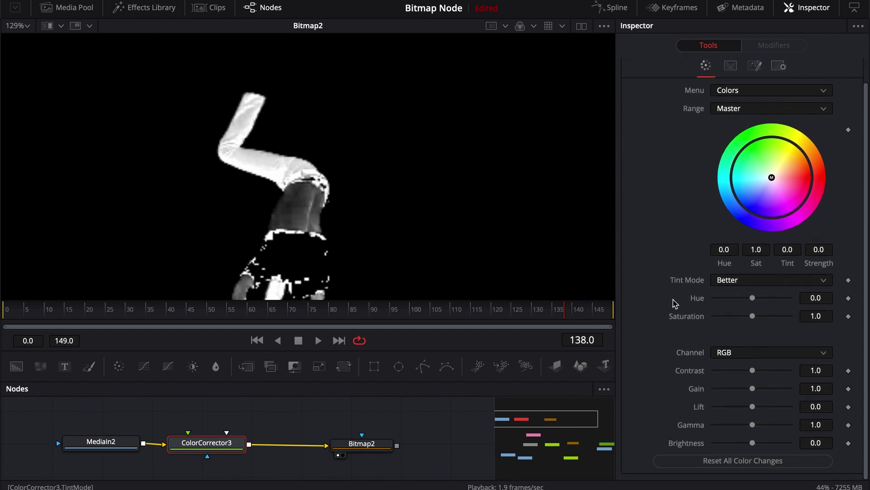
pyautogui.moveTo(754, 373); pyautogui.dragTo(764, 372)
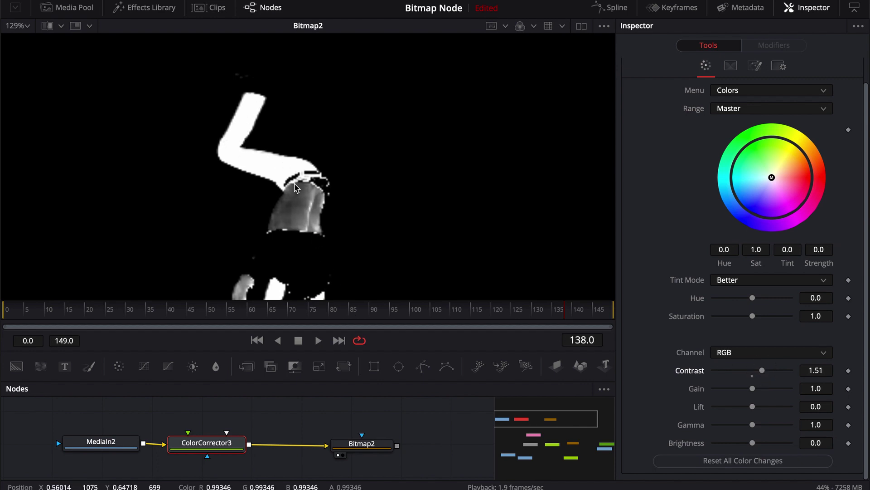
pyautogui.scroll(-2, 349, 190)
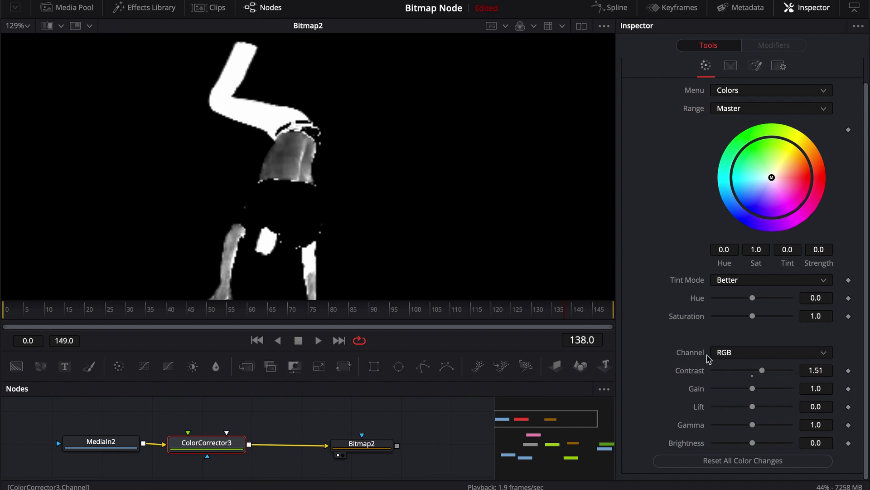
pyautogui.moveTo(752, 425); pyautogui.dragTo(776, 425)
pyautogui.press('1')
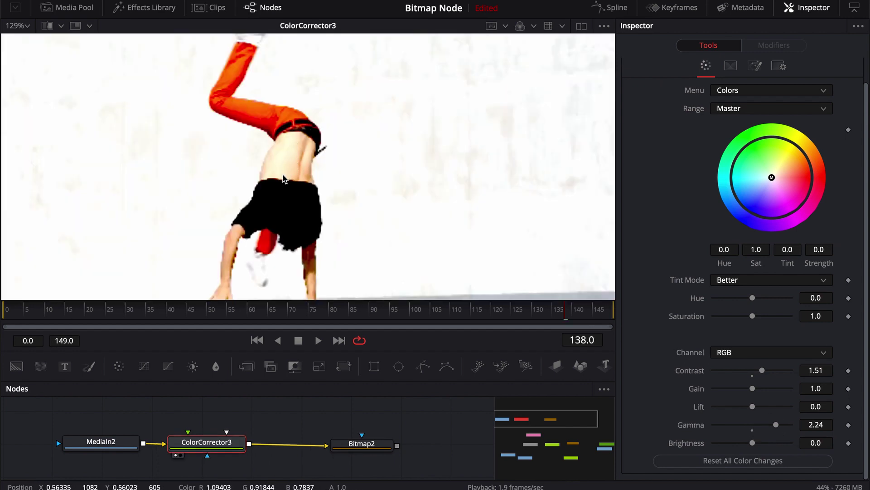
pyautogui.moveTo(776, 425); pyautogui.dragTo(787, 424)
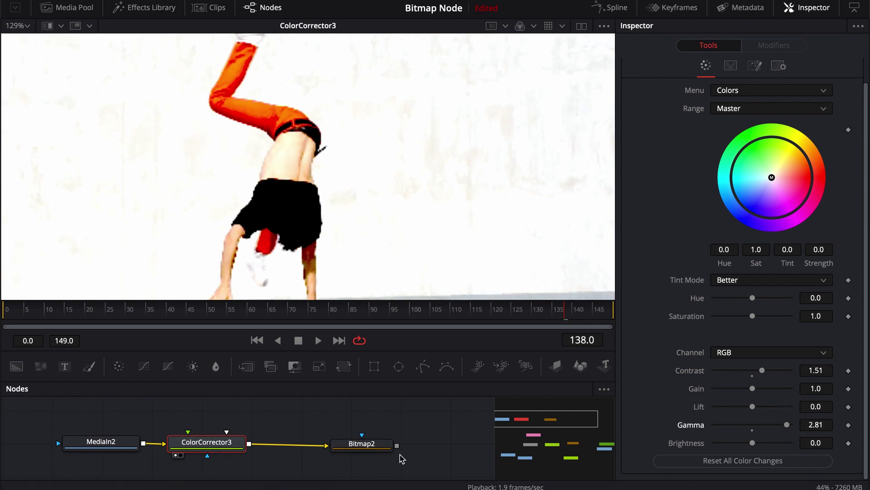
pyautogui.moveTo(387, 448); pyautogui.dragTo(407, 217)
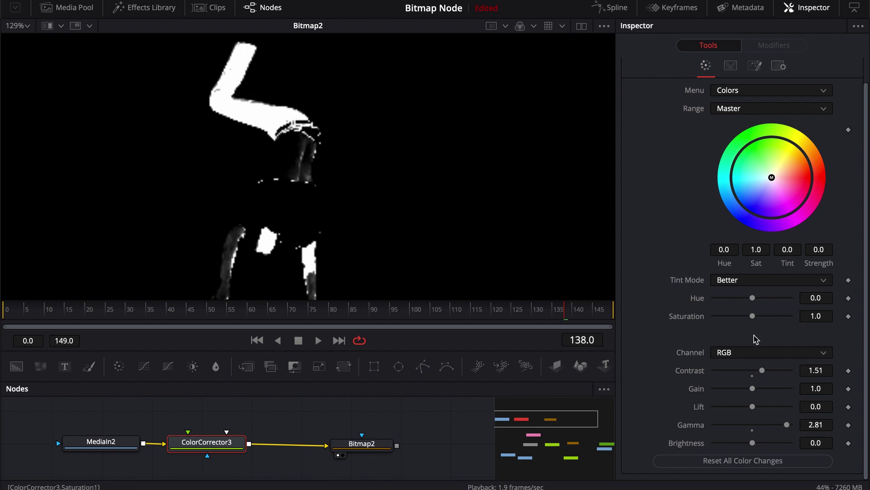
# Step: Set ColorCorrector3's Saturation to 1.92 and Gamma to 3.0, and return its Brightness to 0.0
pyautogui.moveTo(754, 318); pyautogui.dragTo(757, 318)
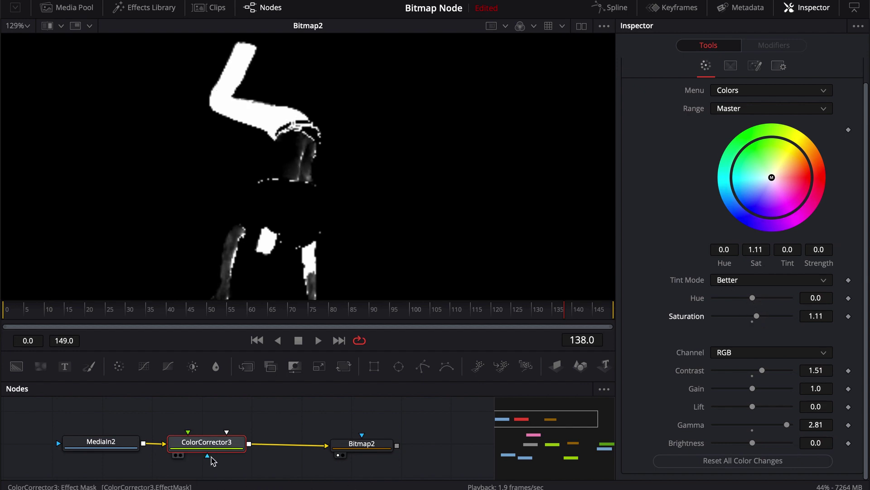
pyautogui.click(216, 210)
pyautogui.press('1')
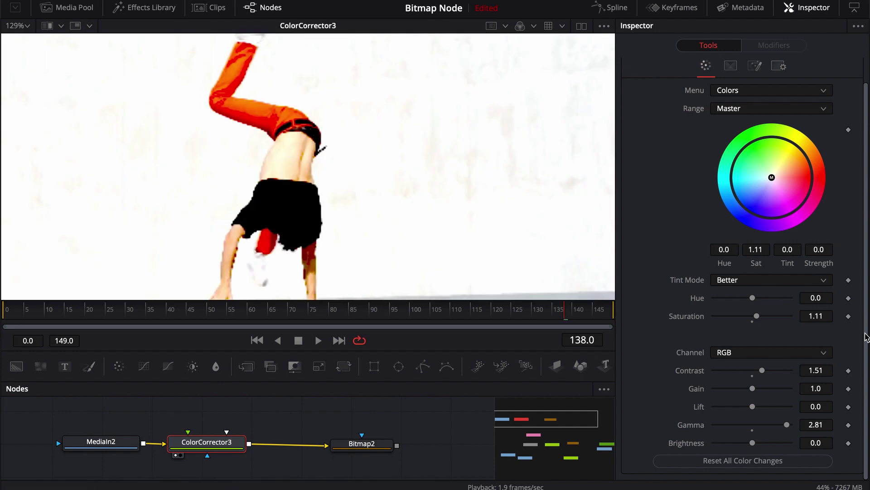
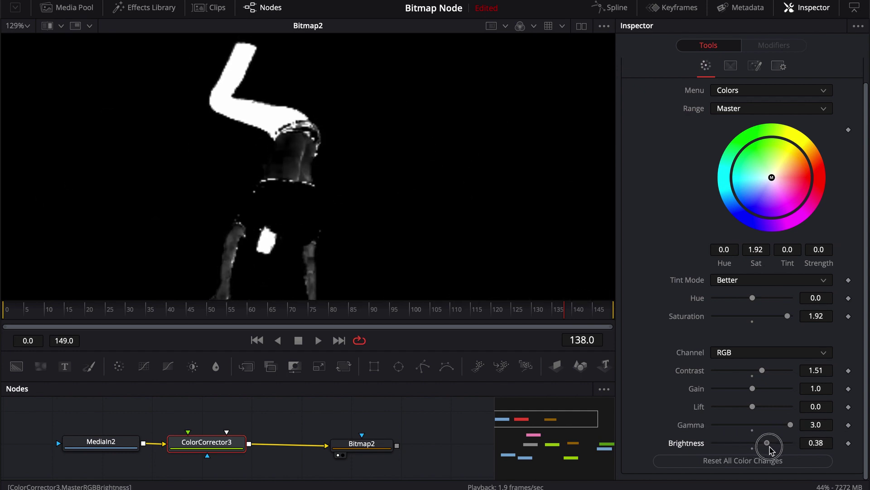
pyautogui.doubleClick(752, 450)
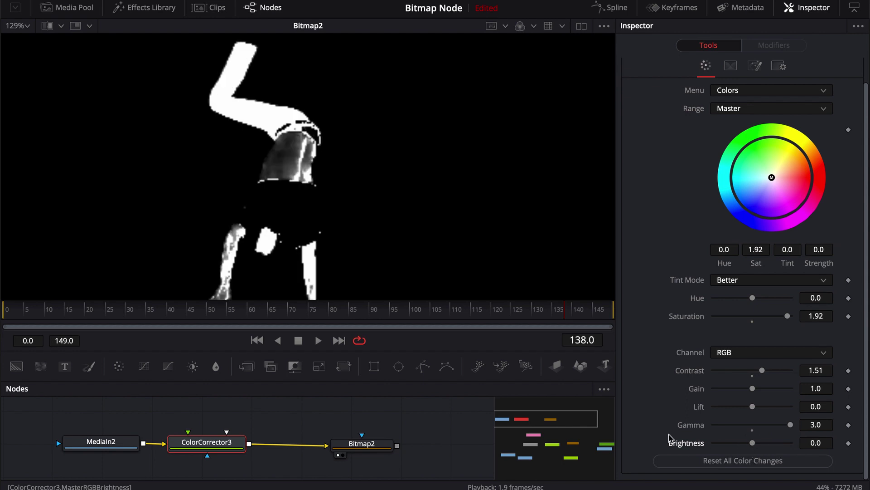
# Step: Try a Gamma adjustment on ColorCorrector3's Red channel and reset it
pyautogui.click(746, 352)
pyautogui.click(730, 383)
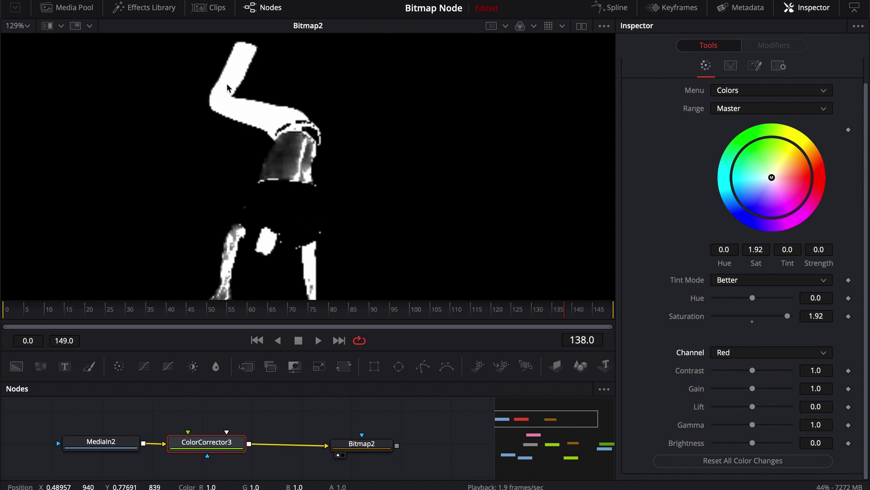
pyautogui.moveTo(752, 425); pyautogui.dragTo(743, 408)
pyautogui.doubleClick(753, 430)
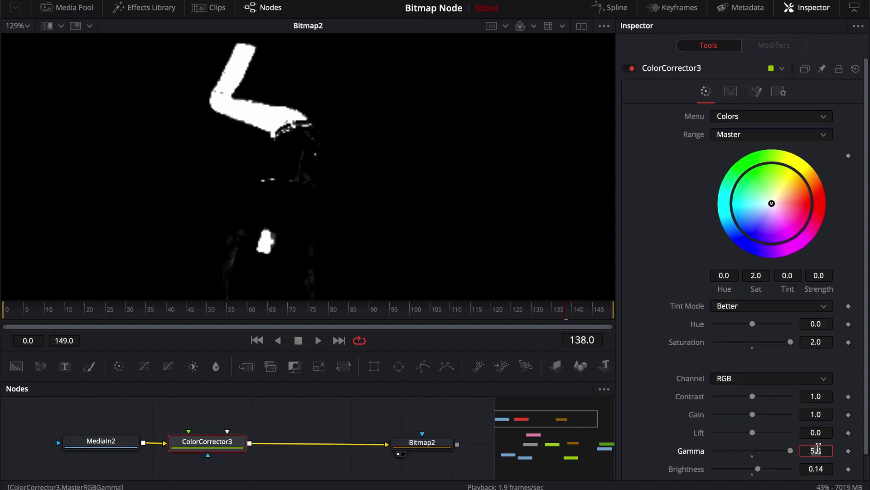
# Step: Try a Gamma of 10.0 on ColorCorrector3's RGB channel and reduce it to 7.6
pyautogui.write('10')
pyautogui.press('Return')
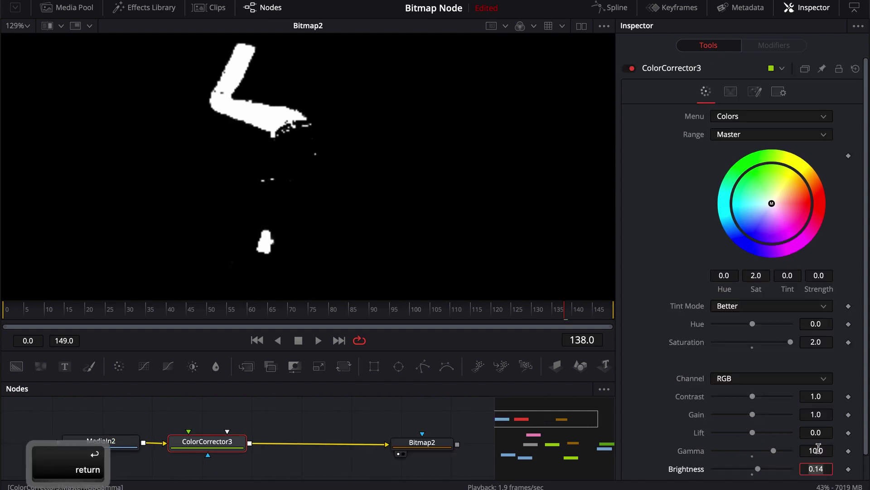
pyautogui.moveTo(773, 451)
pyautogui.mouseDown()
pyautogui.moveTo(759, 453)
pyautogui.moveTo(768, 451)
pyautogui.mouseUp()
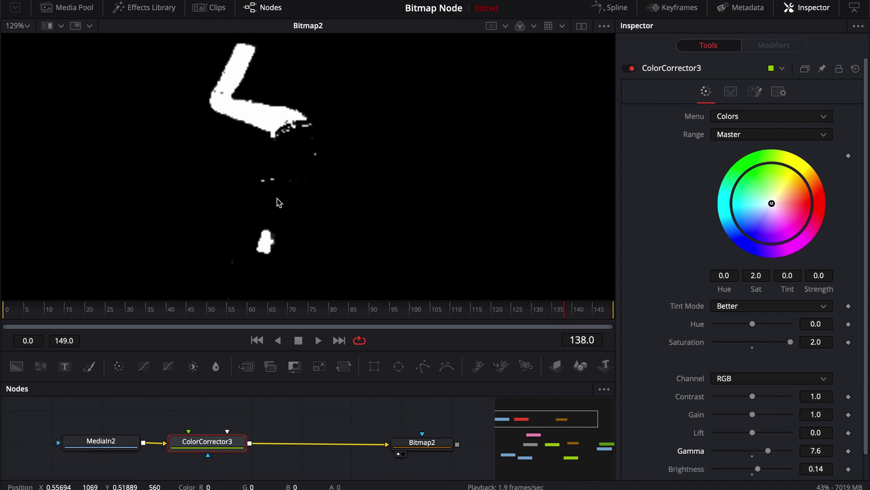
# Step: Set Bitmap2's Soft Edge to 0.0031 and inspect the edges of the matte
pyautogui.click(432, 446)
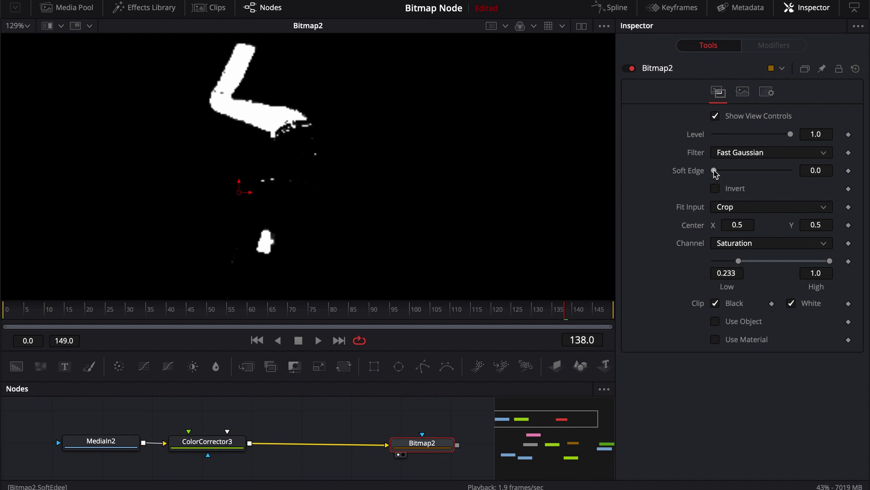
pyautogui.moveTo(715, 171); pyautogui.dragTo(716, 172)
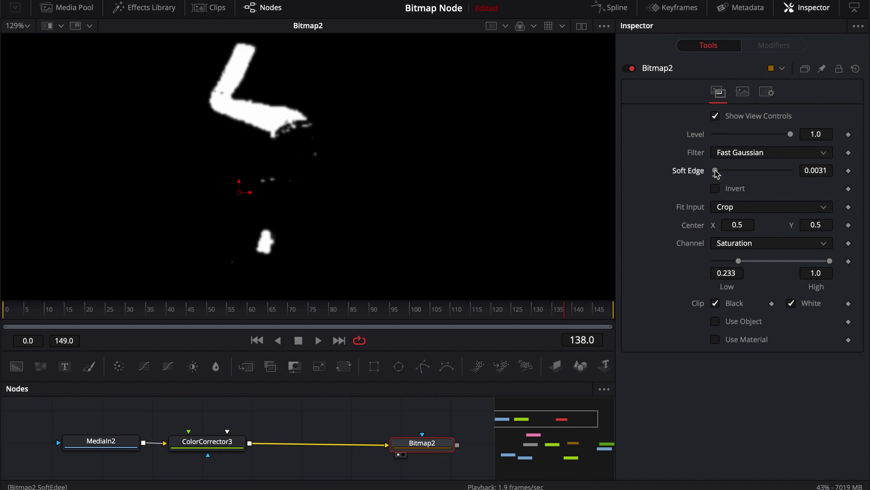
pyautogui.hscroll(1, 222, 96)
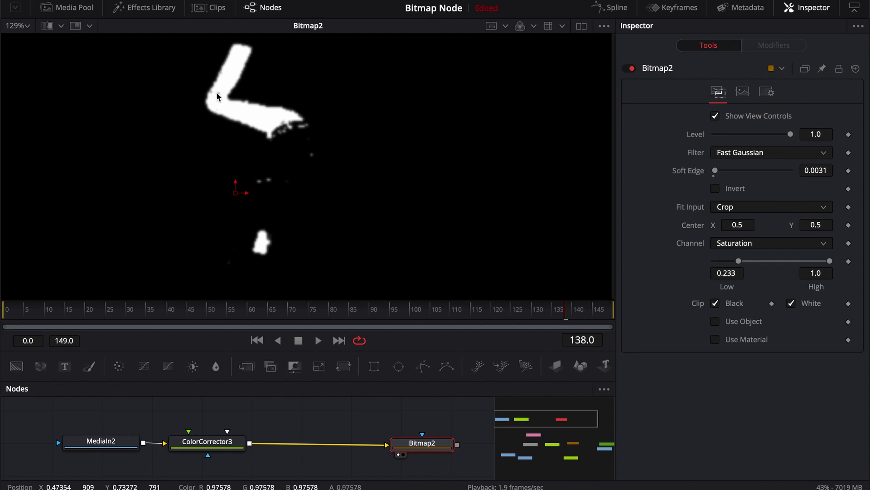
pyautogui.click(227, 441)
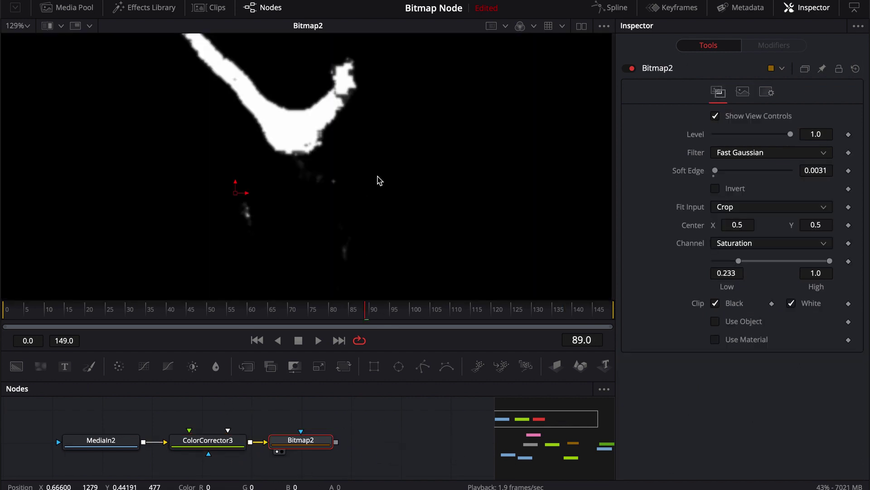
# Step: Scrub through the clip to review the Bitmap2 matte, and compare it with the MediaIn2 footage at frame 80
pyautogui.moveTo(418, 309); pyautogui.dragTo(552, 315)
pyautogui.moveTo(380, 317); pyautogui.dragTo(139, 316)
pyautogui.moveTo(81, 315); pyautogui.dragTo(59, 315)
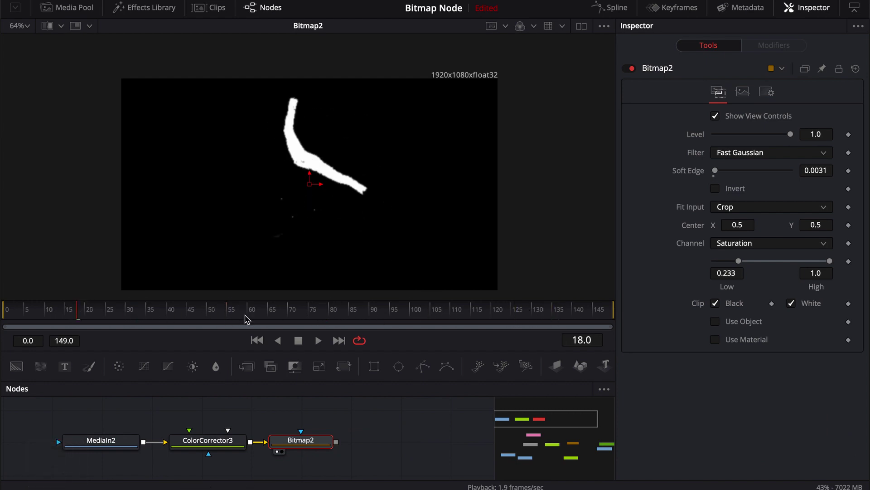
pyautogui.moveTo(213, 313); pyautogui.dragTo(66, 310)
pyautogui.click(332, 317)
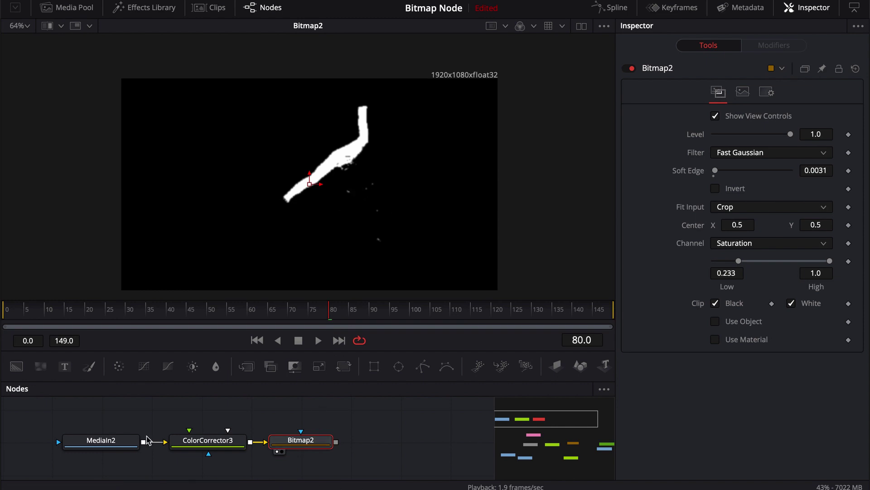
pyautogui.moveTo(101, 440); pyautogui.dragTo(213, 217)
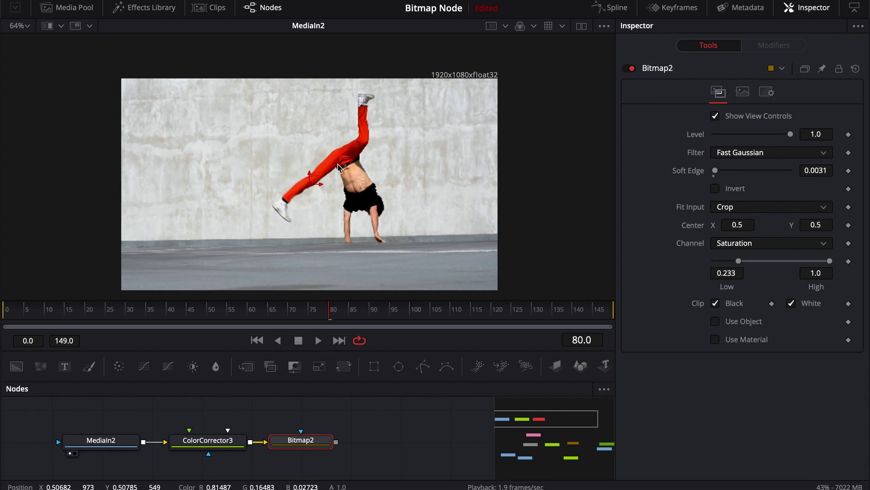
pyautogui.moveTo(300, 440); pyautogui.dragTo(373, 168)
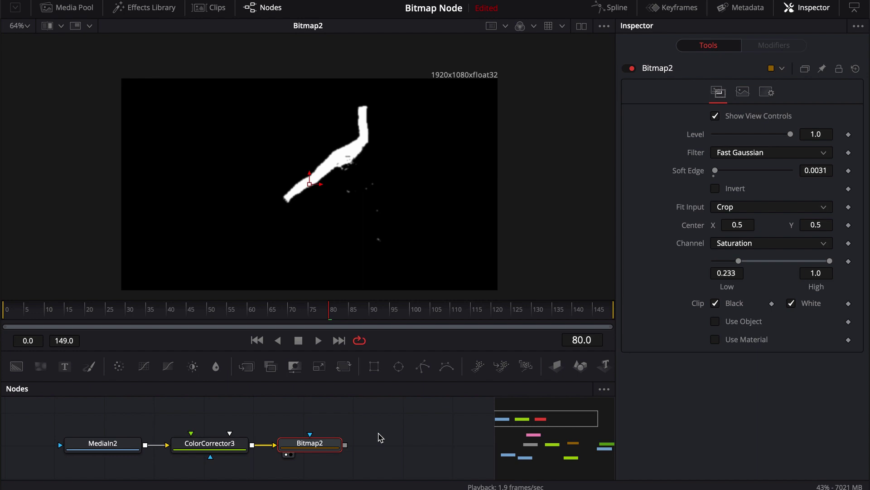
# Step: Delete the ColorCorrector3 and Bitmap2 nodes, keeping only MediaIn2 from that chain
pyautogui.moveTo(339, 441); pyautogui.dragTo(282, 444)
pyautogui.click(240, 446)
pyautogui.press('BackSpace')
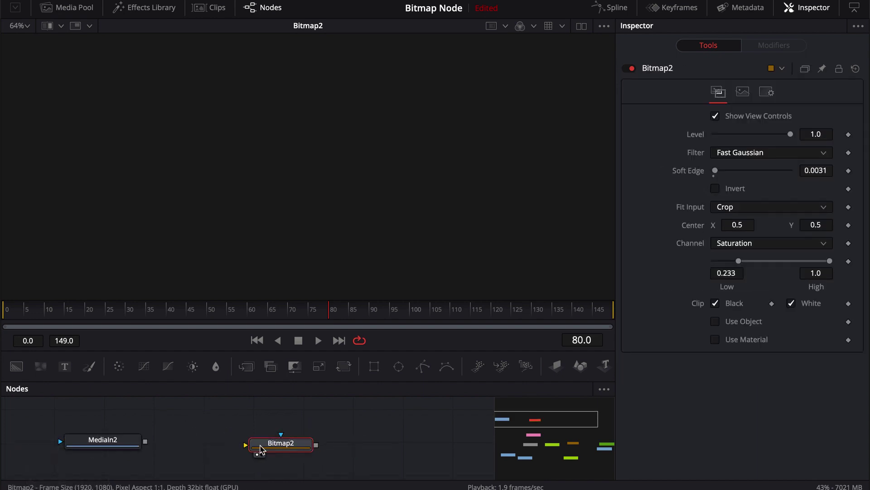
pyautogui.press('BackSpace')
pyautogui.scroll(-5, 291, 449)
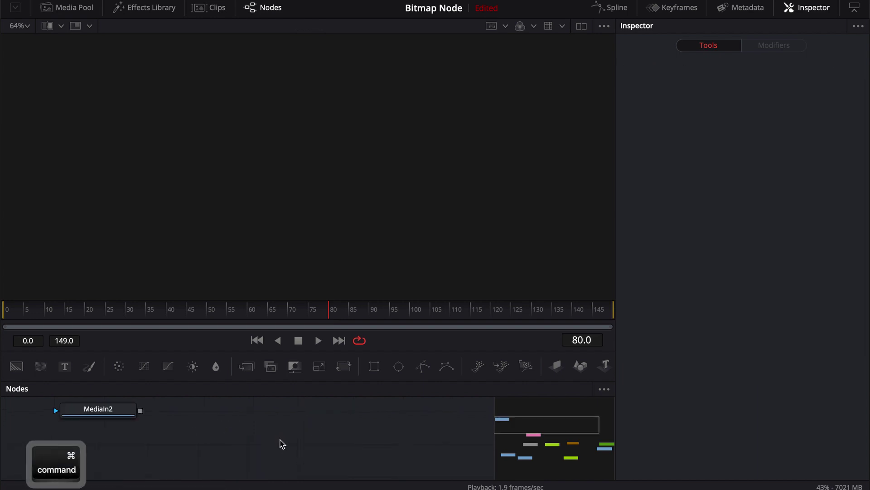
pyautogui.scroll(3, 224, 428)
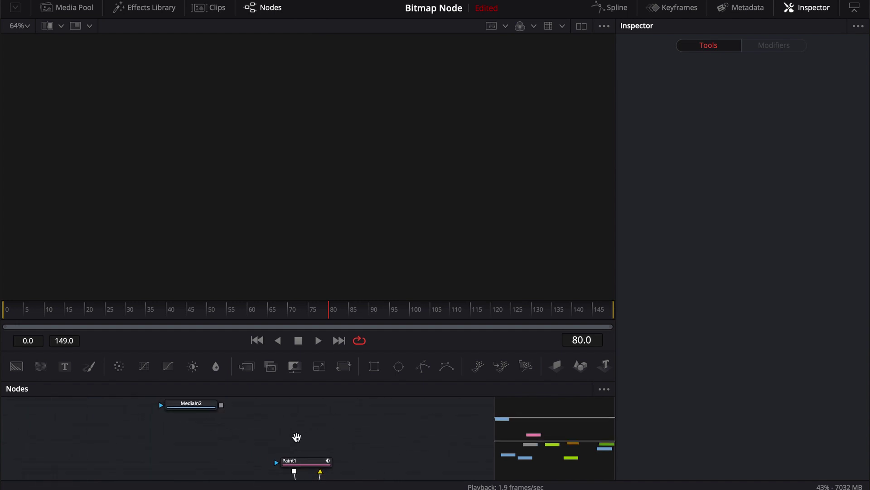
pyautogui.moveTo(204, 410); pyautogui.dragTo(200, 422)
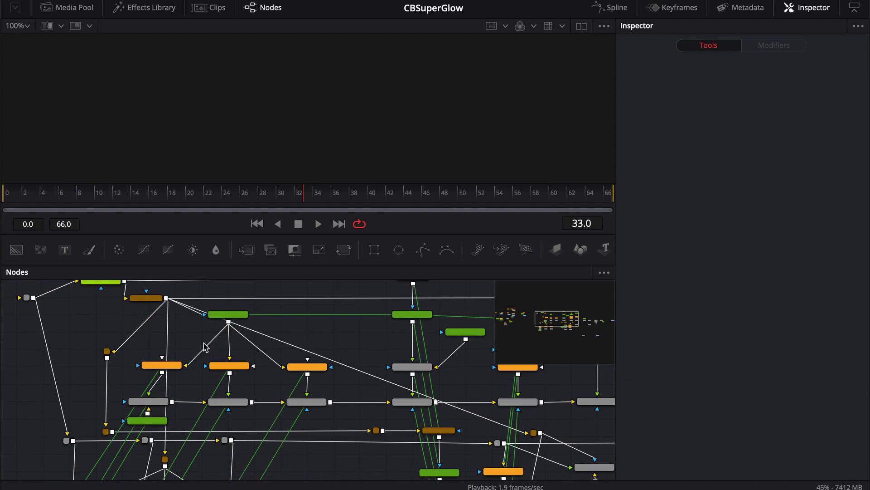
# Step: Examine how AlphaGainCtrl feeds the Bitmap node in the CBSuperGlow composition, and inspect AlphaGainCtrl's color settings
pyautogui.hscroll(-4, 301, 331)
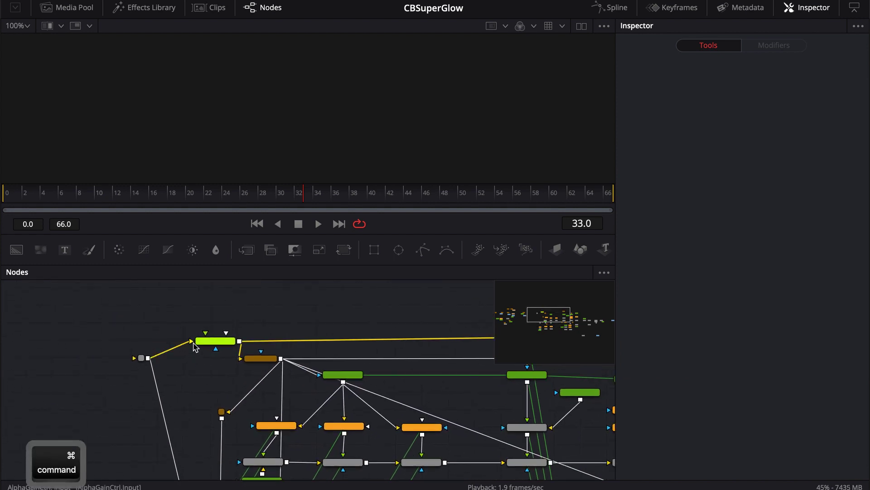
pyautogui.scroll(3, 198, 363)
pyautogui.scroll(2, 198, 363)
pyautogui.hscroll(3, 237, 384)
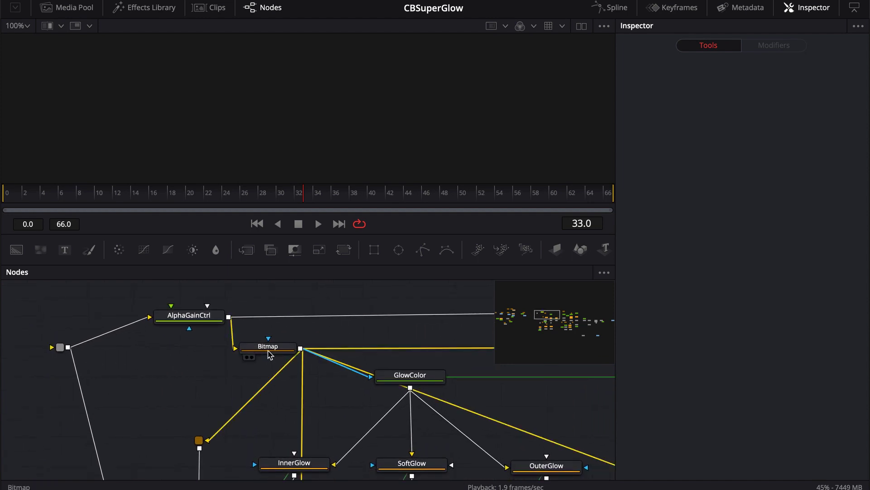
pyautogui.hscroll(-7, 175, 381)
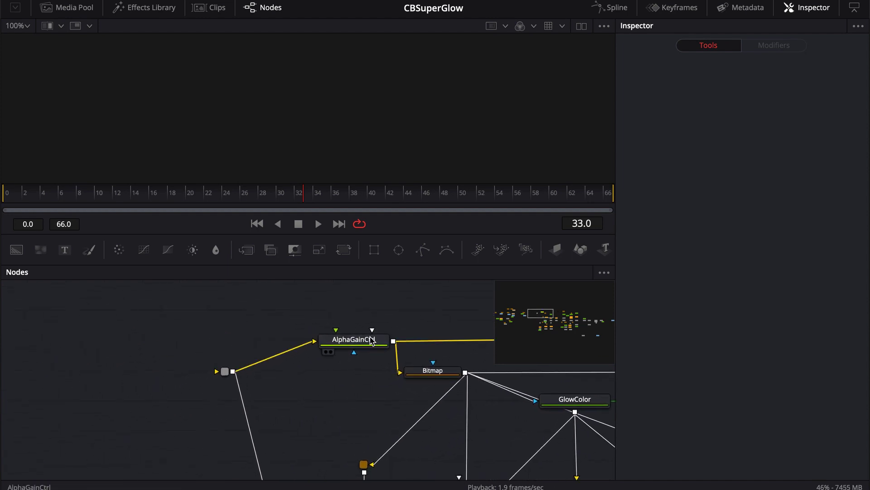
pyautogui.click(361, 346)
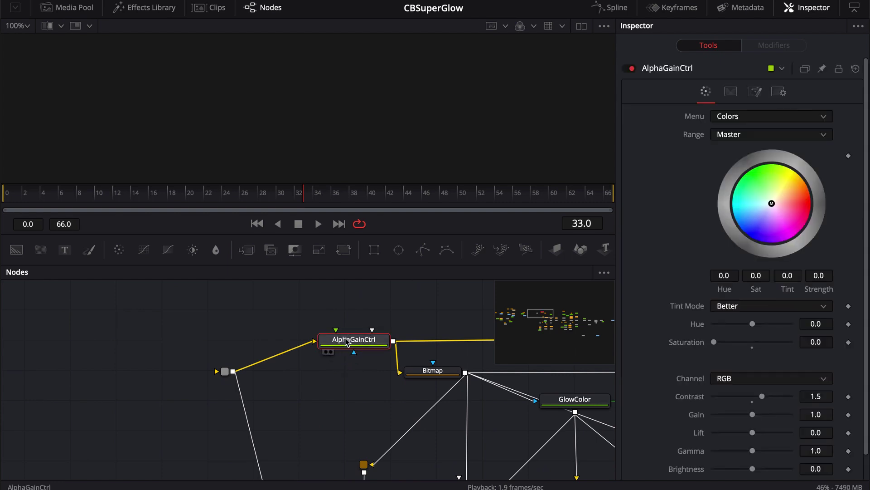
# Step: Paste the Chaotic 1.mov media node ahead of AlphaGainCtrl's input and play the clip back
pyautogui.click(153, 361)
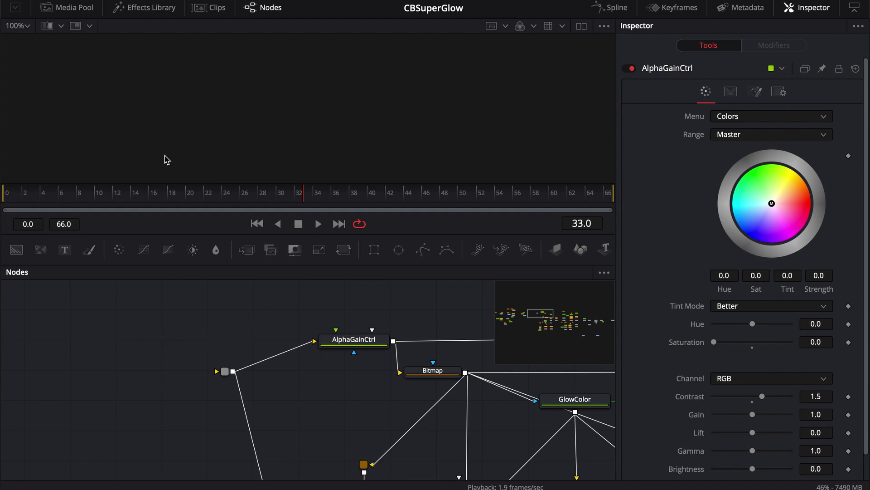
pyautogui.hotkey('ctrl', 'v')
pyautogui.moveTo(285, 192); pyautogui.dragTo(148, 201)
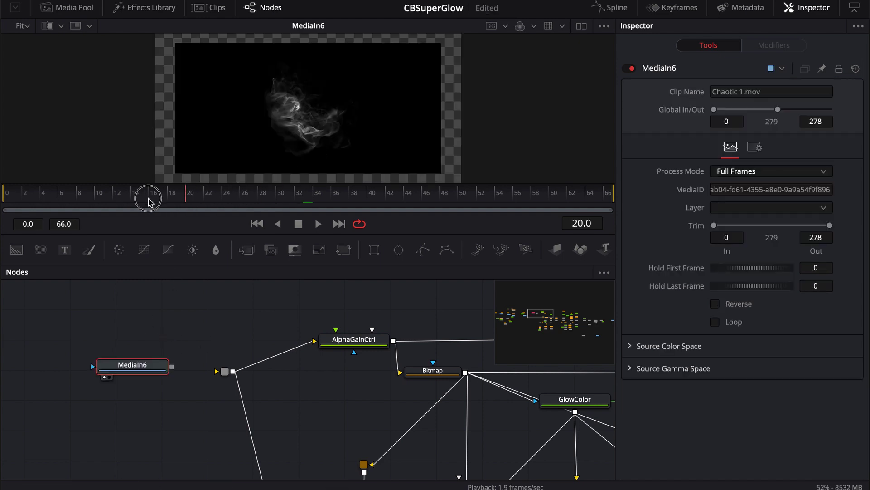
pyautogui.press('space')
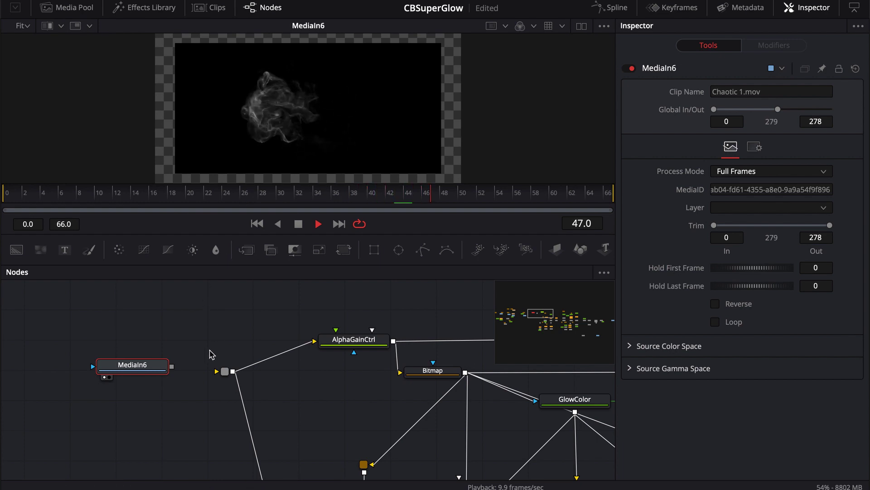
pyautogui.press('space')
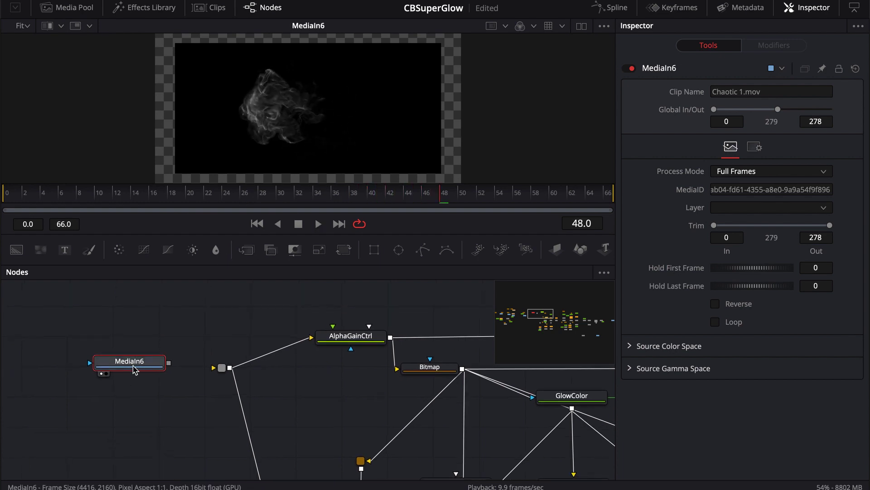
pyautogui.moveTo(134, 369)
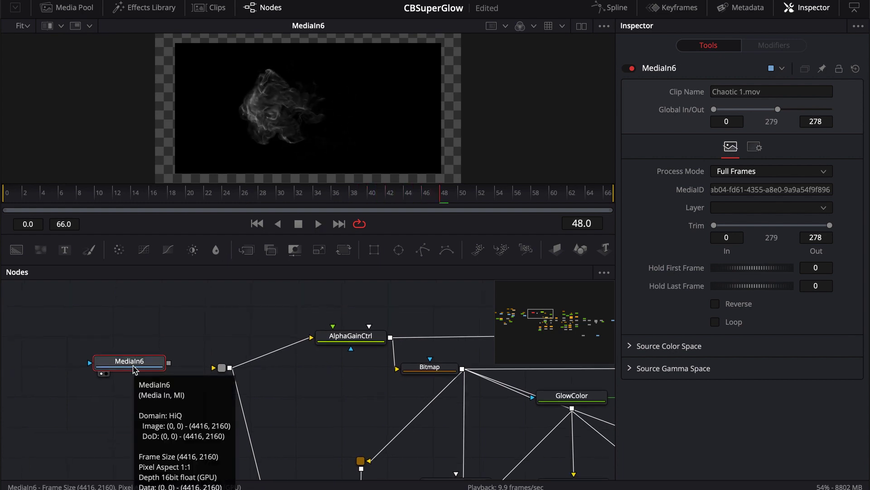
# Step: Move MediaIn6 away from AlphaGainCtrl's input and connect a new Resize node to its output
pyautogui.moveTo(136, 369); pyautogui.dragTo(76, 332)
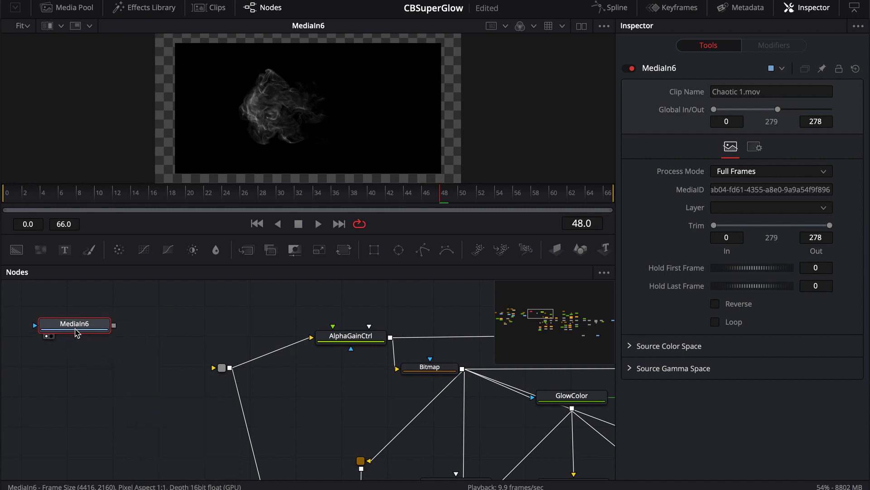
pyautogui.hotkey('shift', 'space')
pyautogui.press('Return')
pyautogui.moveTo(156, 326); pyautogui.dragTo(73, 385)
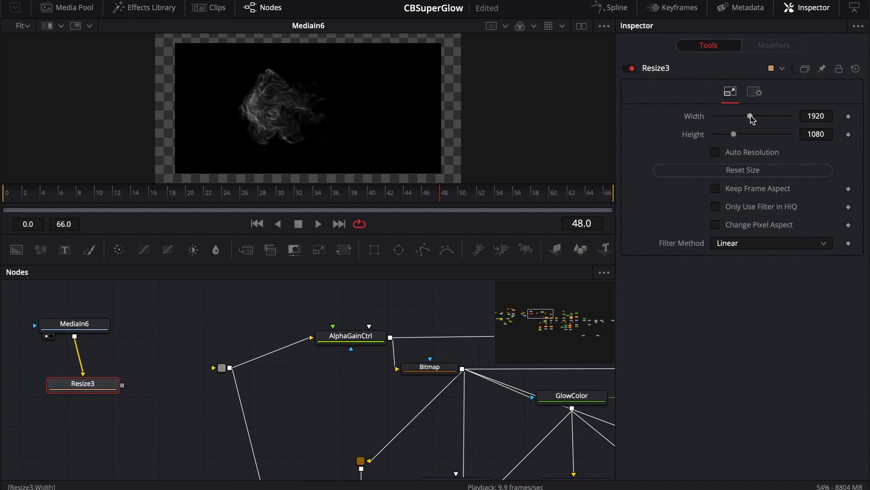
# Step: Shrink the Resize node's output to 1226 by 600 with Keep Frame Aspect enabled, and view the result
pyautogui.moveTo(751, 119); pyautogui.dragTo(730, 136)
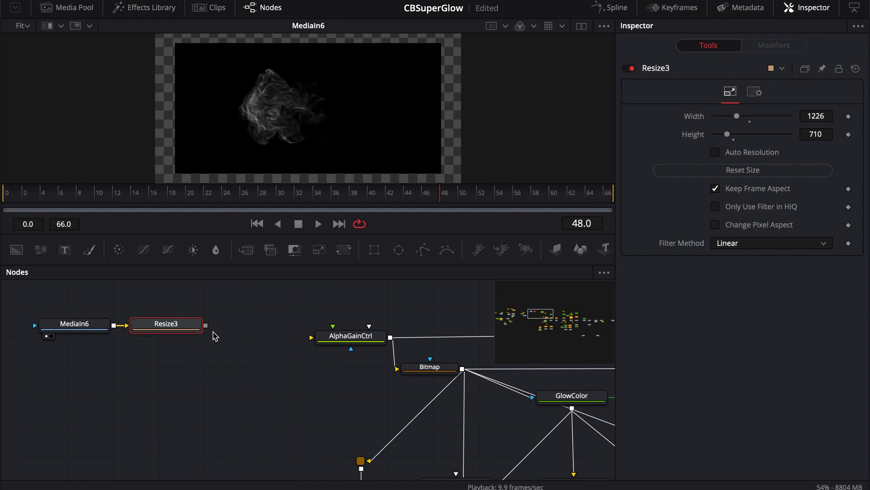
pyautogui.moveTo(213, 334); pyautogui.dragTo(252, 407)
pyautogui.click(134, 345)
pyautogui.press('1')
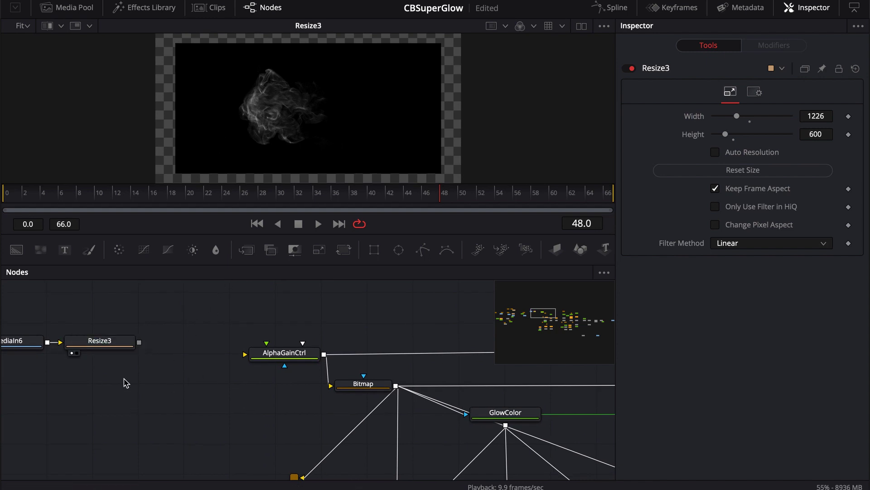
# Step: Add a Background node, merge it with the resized Chaotic 1.mov clip, and scrub to frame 24
pyautogui.moveTo(165, 388); pyautogui.dragTo(129, 398)
pyautogui.click(16, 249)
pyautogui.moveTo(192, 342); pyautogui.dragTo(168, 404)
pyautogui.moveTo(132, 195); pyautogui.dragTo(228, 195)
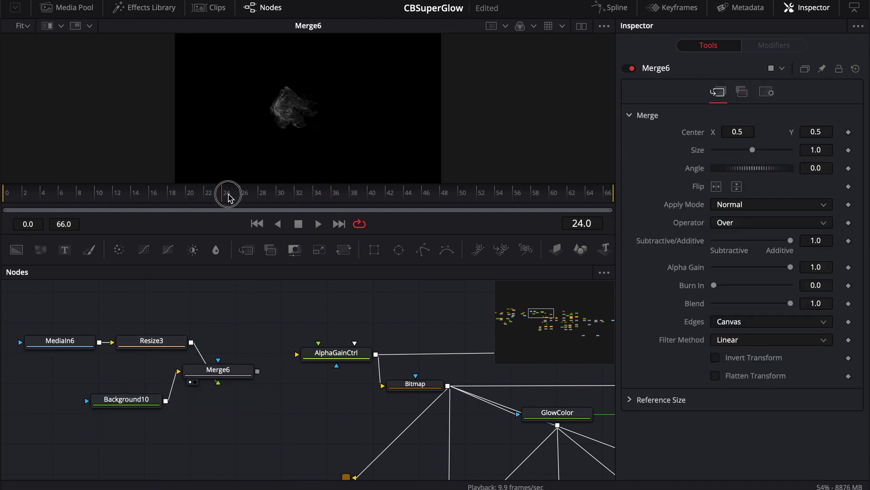
# Step: Feed the clip merged over the background into AlphaGainCtrl, and show AlphaGainCtrl's output in the viewer
pyautogui.moveTo(218, 370); pyautogui.dragTo(236, 353)
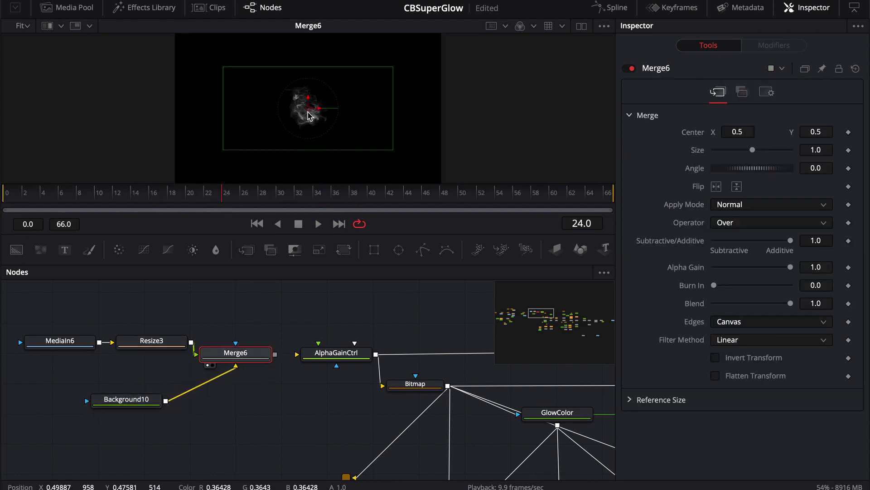
pyautogui.click(521, 26)
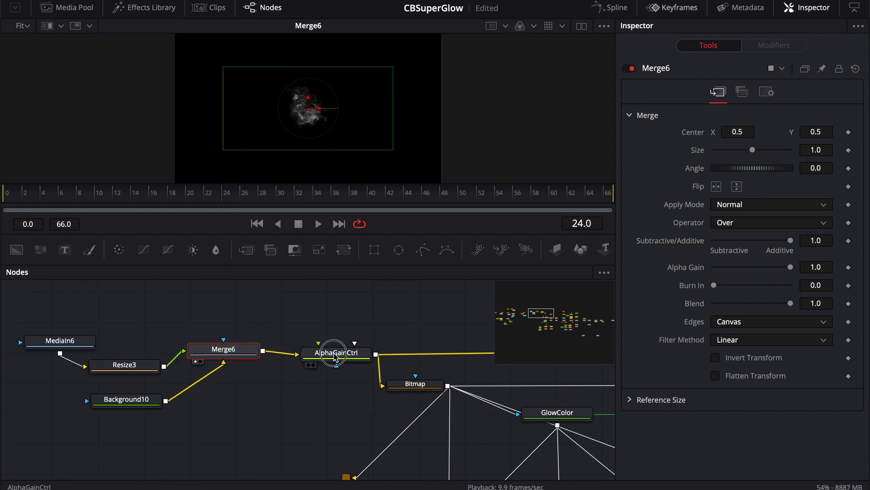
pyautogui.moveTo(335, 356); pyautogui.dragTo(301, 156)
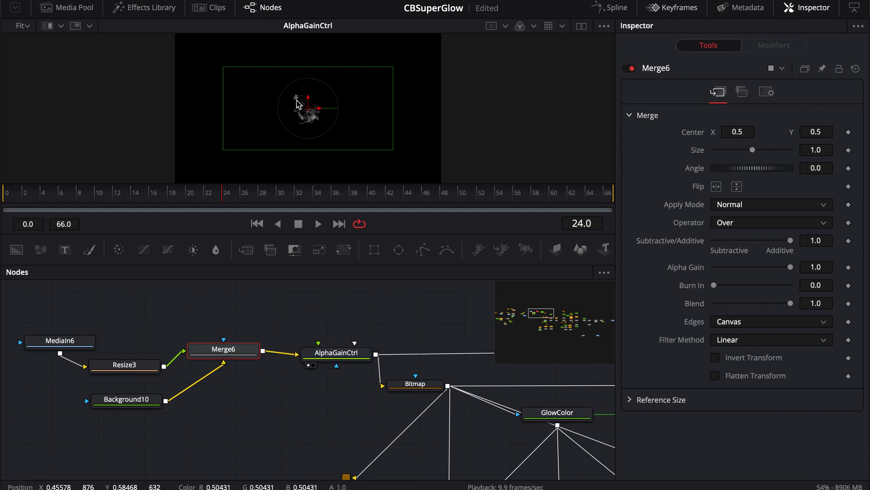
# Step: Compare the smoke detail of the Merge6 output with the AlphaGainCtrl output at close range
pyautogui.scroll(5, 366, 109)
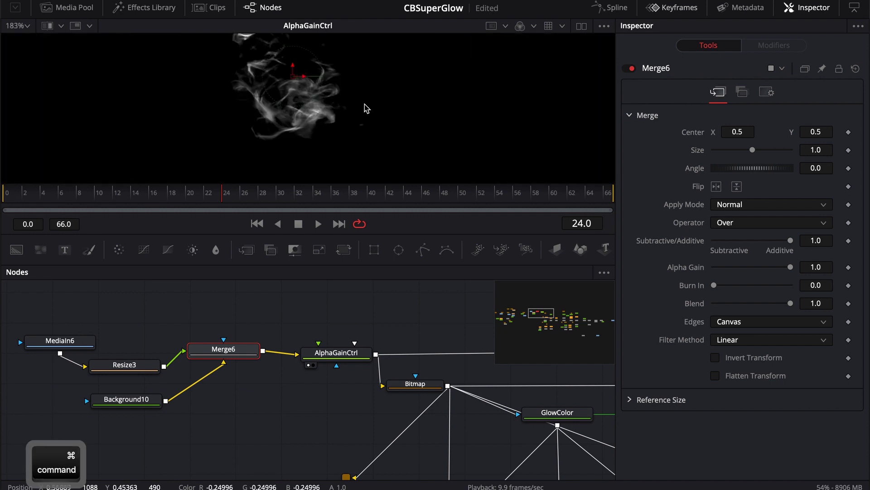
pyautogui.scroll(2, 366, 109)
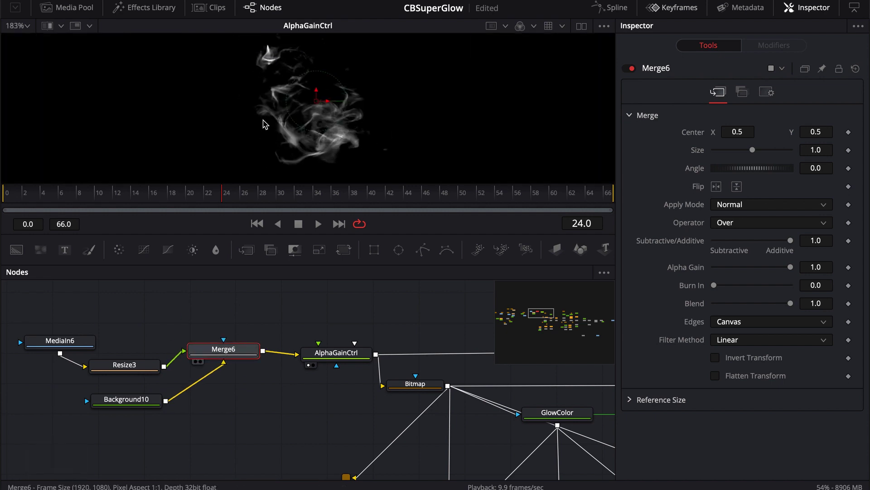
pyautogui.press('1')
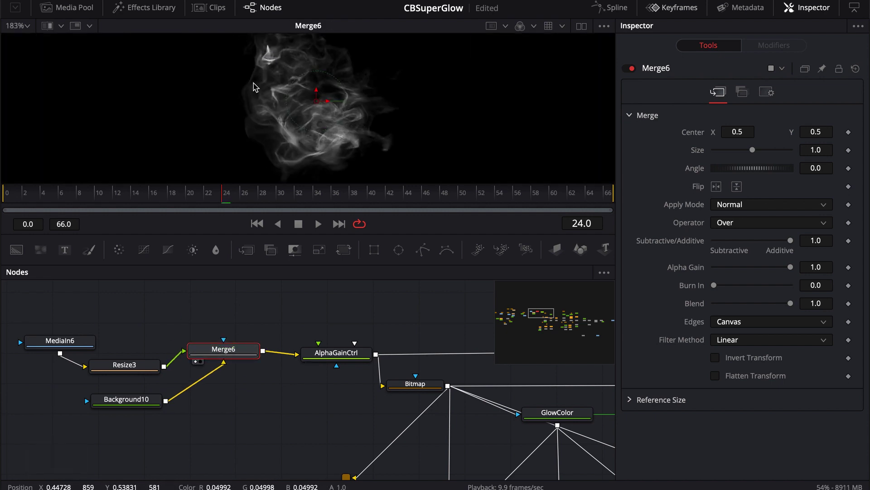
pyautogui.keyDown('super'); pyautogui.click(338, 352); pyautogui.keyUp('super')
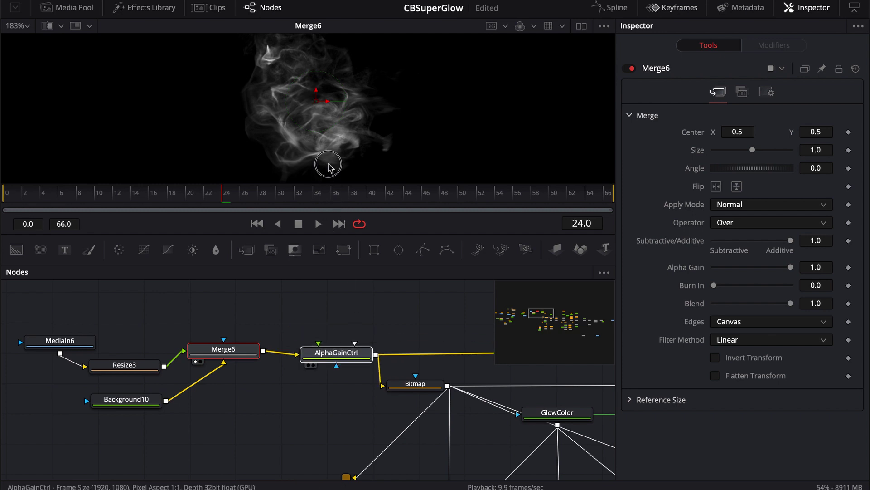
pyautogui.press('1')
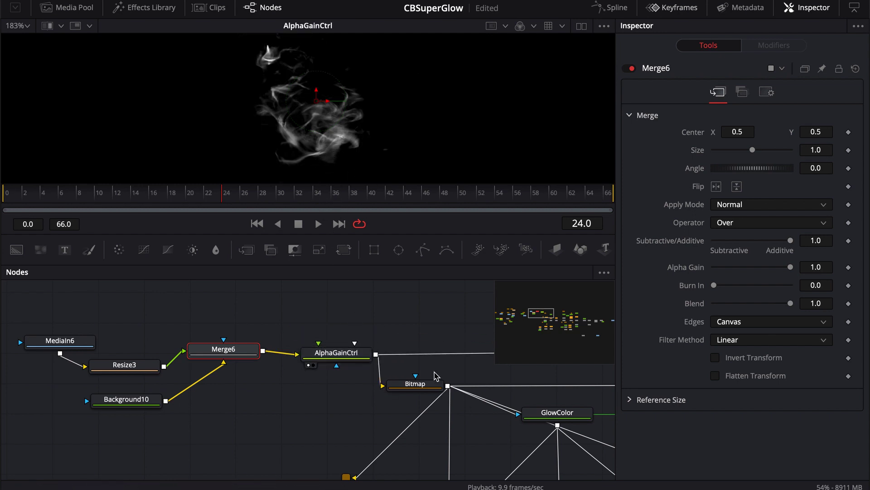
# Step: View the output of the Bitmap node fed by AlphaGainCtrl and check its alpha channel
pyautogui.hscroll(5, 321, 335)
pyautogui.scroll(1, 321, 335)
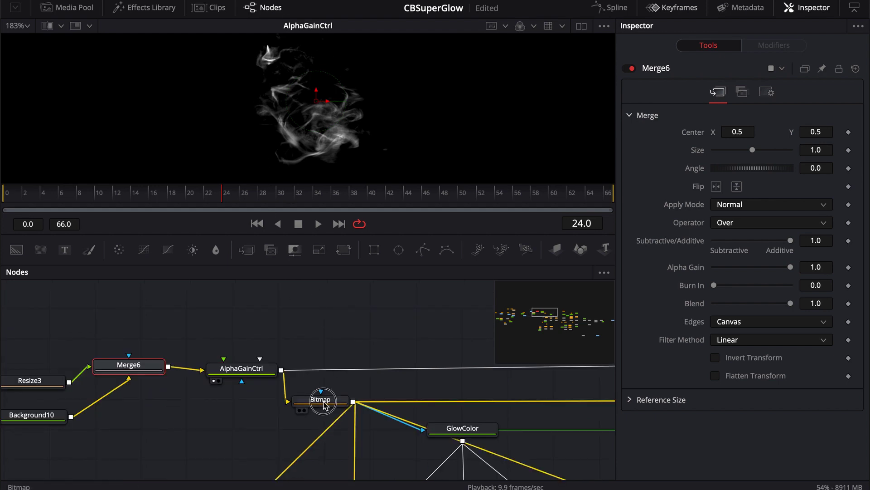
pyautogui.moveTo(323, 405); pyautogui.dragTo(313, 132)
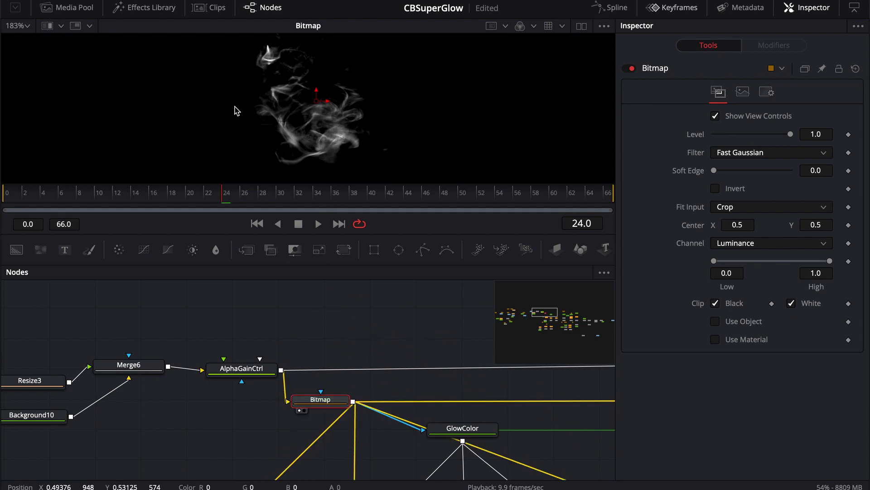
pyautogui.click(521, 26)
# Step: Show the composition's final OutputNode in the viewer to see the finished glow
pyautogui.scroll(-4, 346, 336)
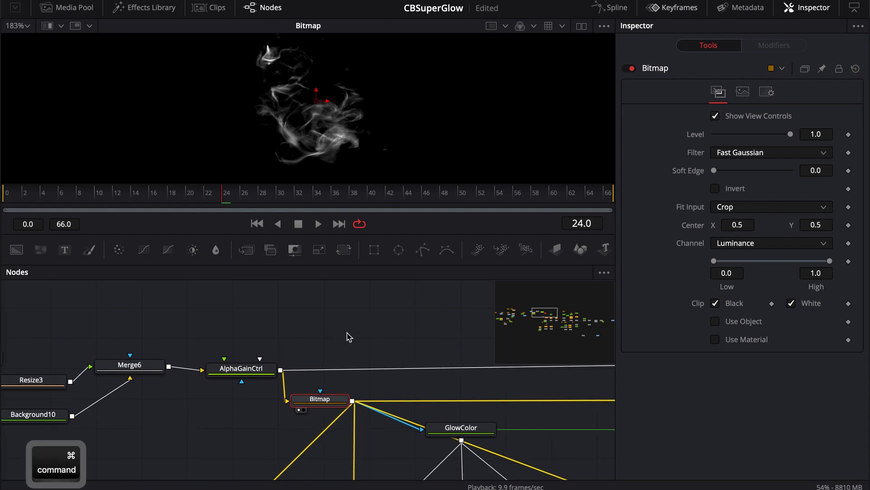
pyautogui.hscroll(10, 278, 291)
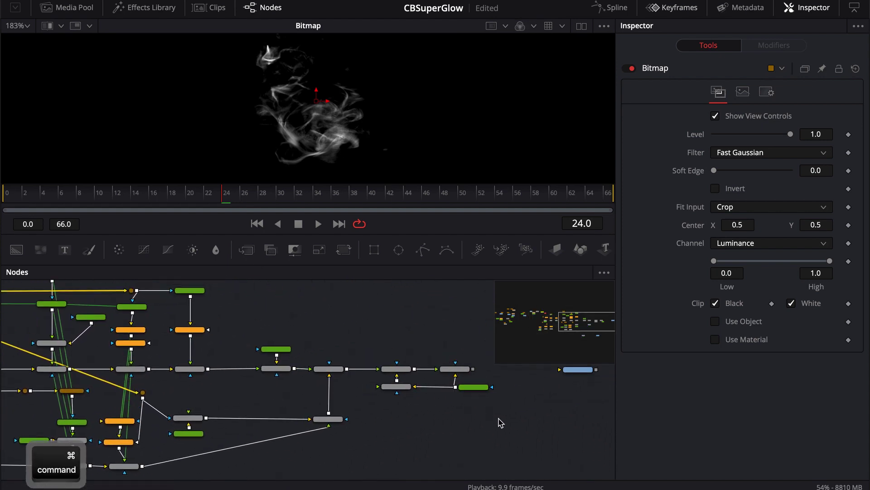
pyautogui.hscroll(8, 497, 417)
pyautogui.scroll(5, 405, 376)
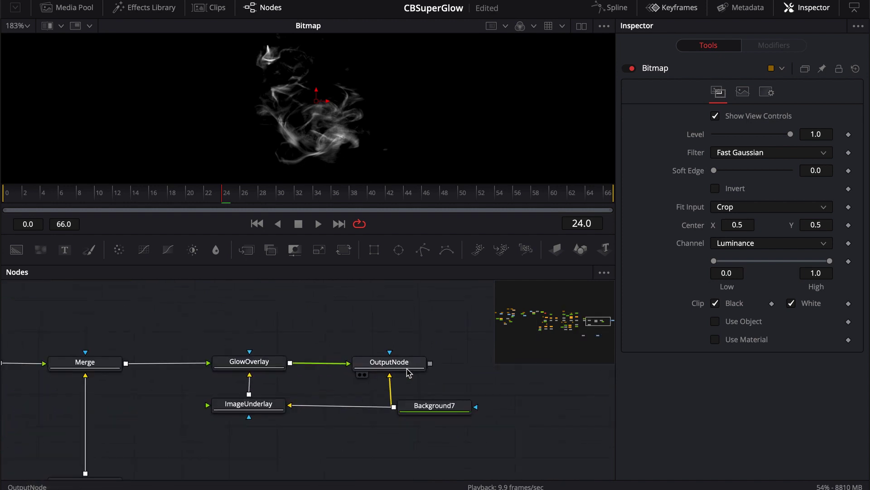
pyautogui.moveTo(400, 368); pyautogui.dragTo(358, 141)
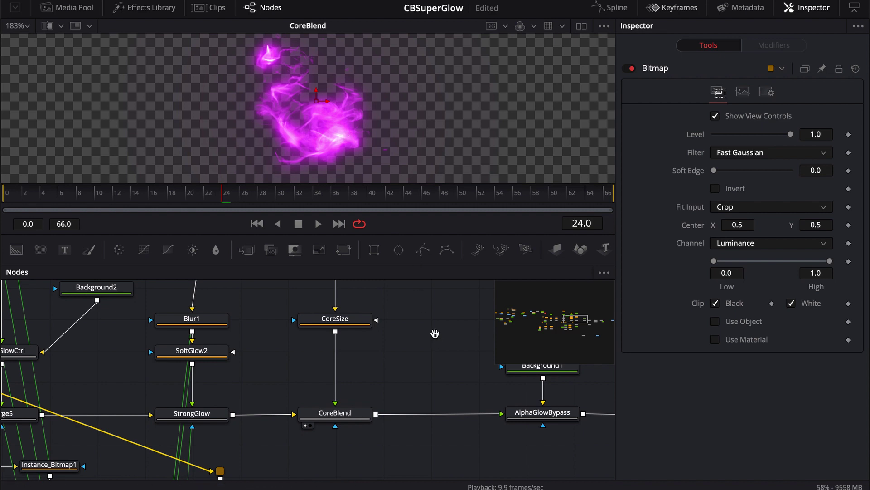
# Step: Inspect the alpha channel of the CoreBlend node's glow in the viewer
pyautogui.moveTo(435, 334); pyautogui.dragTo(317, 326)
pyautogui.moveTo(373, 328); pyautogui.dragTo(343, 335)
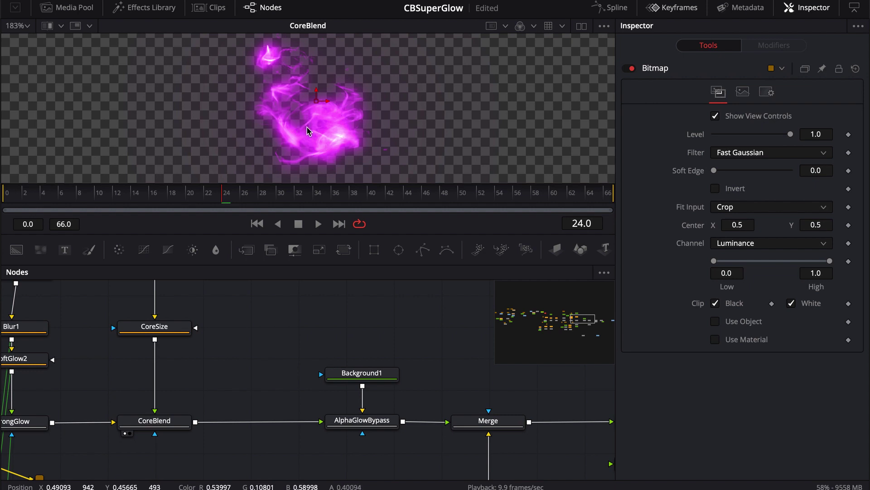
pyautogui.click(520, 26)
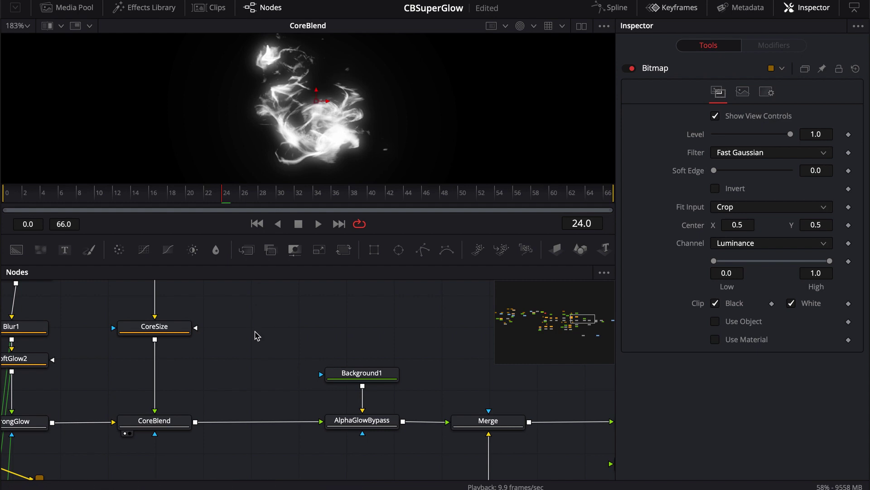
pyautogui.moveTo(264, 328)
pyautogui.mouseDown()
pyautogui.moveTo(395, 318)
pyautogui.moveTo(273, 320)
pyautogui.mouseUp()
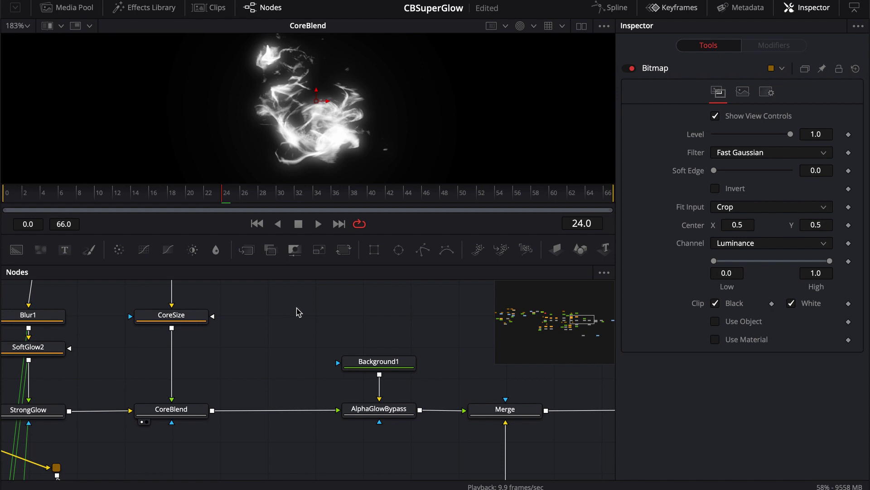
# Step: Trace the graph back to the original Bitmap node, and view Bitmap1's inverted matte for comparison
pyautogui.hscroll(-10, 297, 312)
pyautogui.scroll(4, 297, 311)
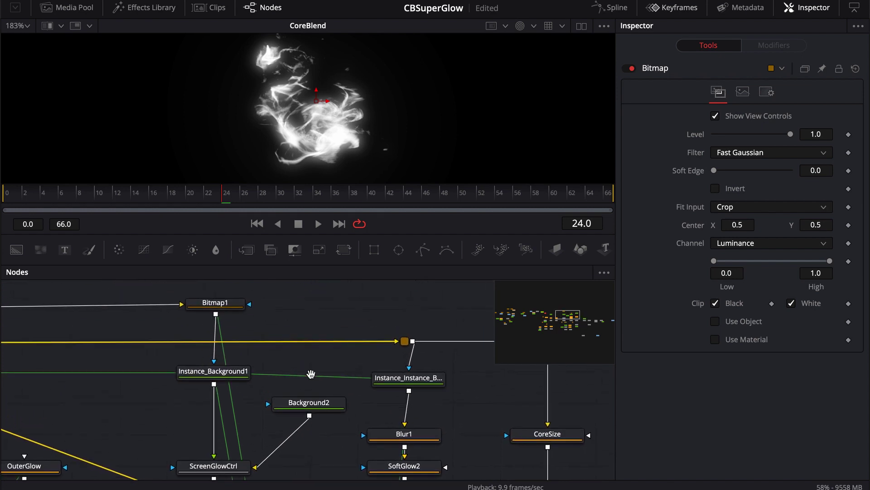
pyautogui.hscroll(-7, 338, 344)
pyautogui.scroll(1, 338, 344)
pyautogui.hscroll(-8, 260, 346)
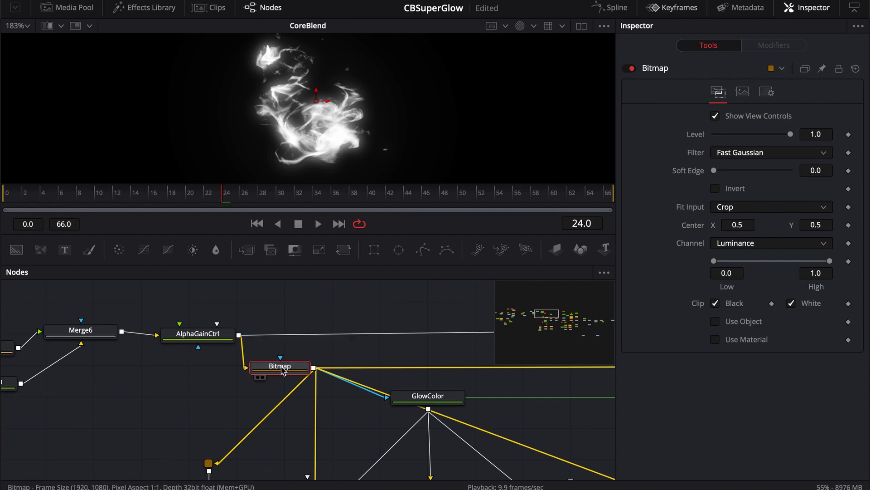
pyautogui.hscroll(12, 282, 370)
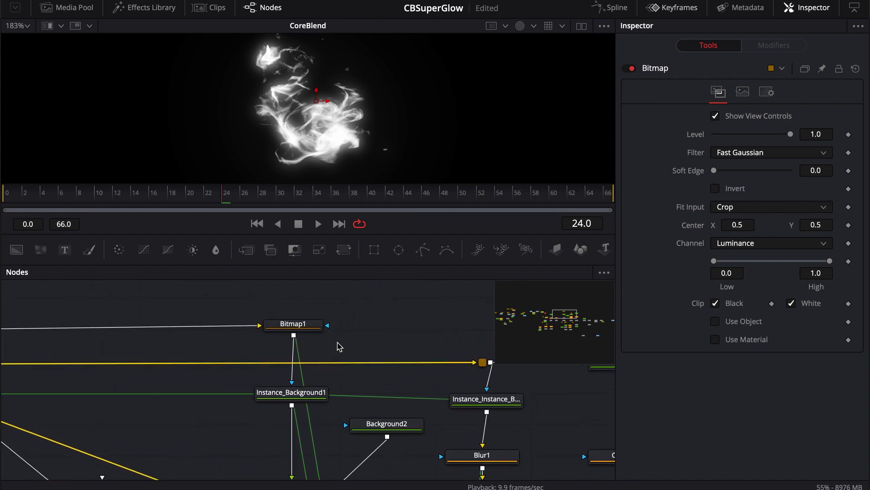
pyautogui.moveTo(319, 334); pyautogui.dragTo(306, 143)
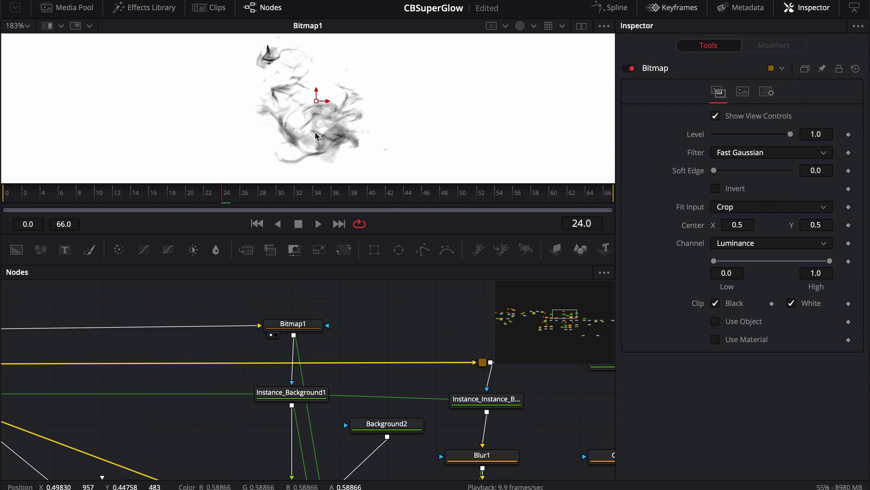
# Step: Show ScreenGlowCtrl's output in full color and raise its Blend to 0.591
pyautogui.scroll(-6, 361, 334)
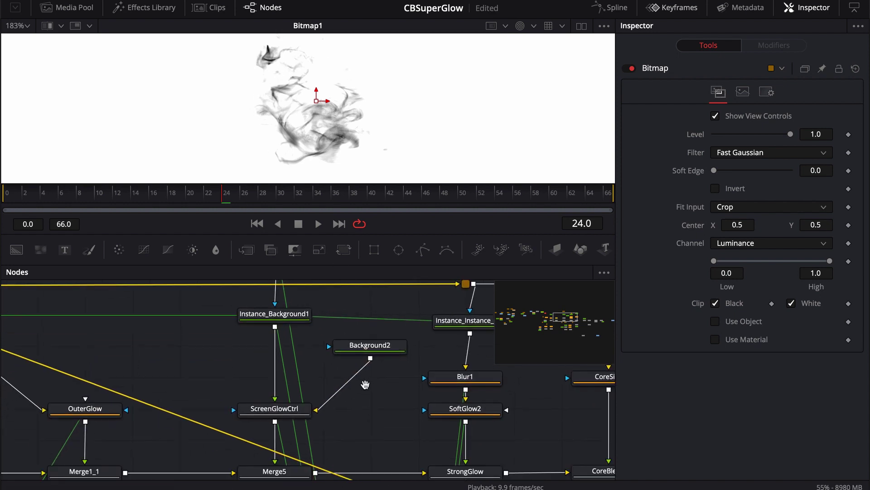
pyautogui.moveTo(259, 335); pyautogui.dragTo(261, 129)
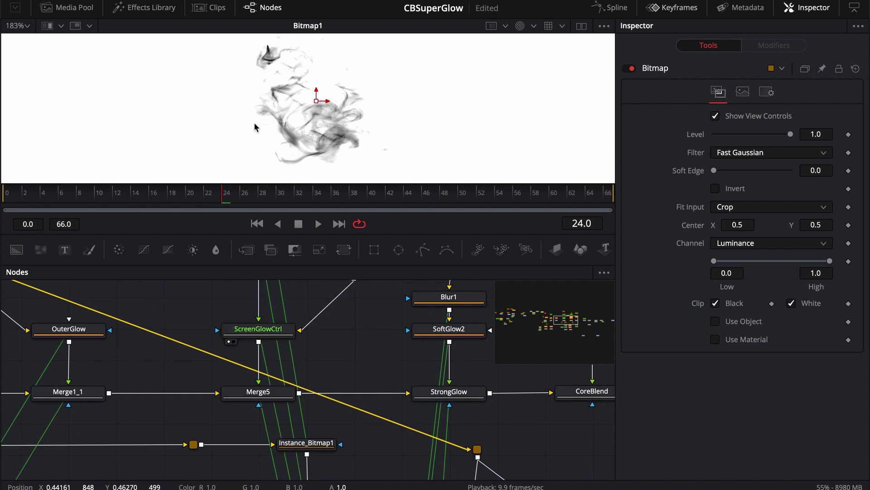
pyautogui.click(520, 26)
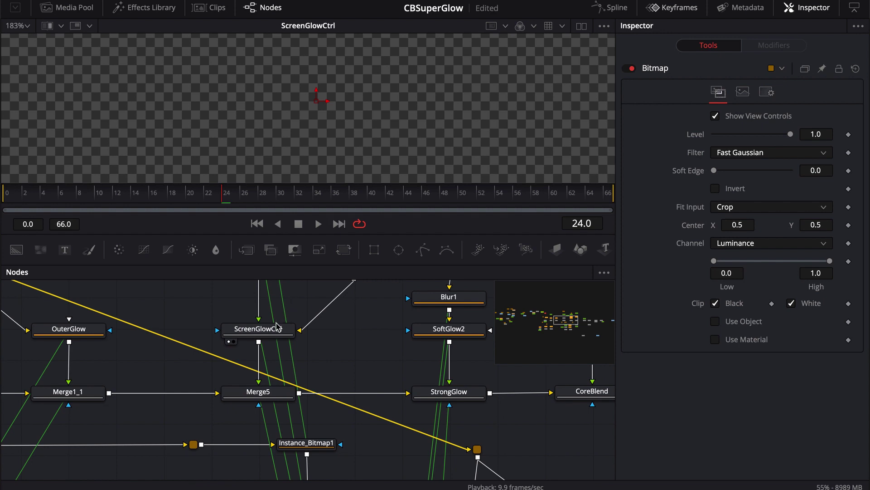
pyautogui.click(258, 334)
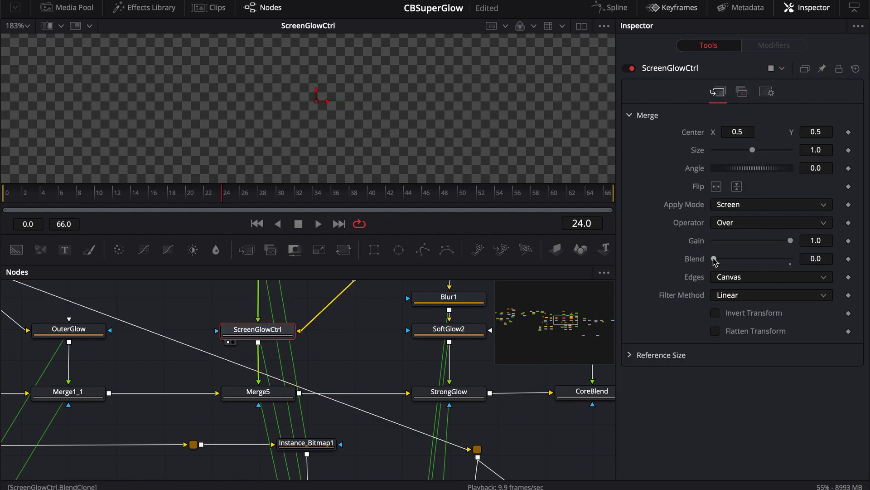
pyautogui.moveTo(714, 259); pyautogui.dragTo(759, 259)
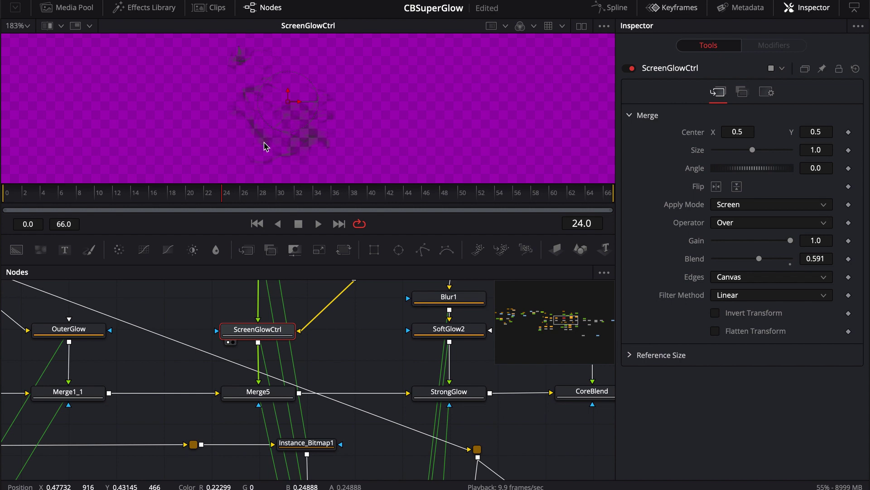
# Step: Examine how Bitmap1 masks Instance_Background1, which feeds ScreenGlowCtrl together with Background2
pyautogui.hscroll(1, 368, 345)
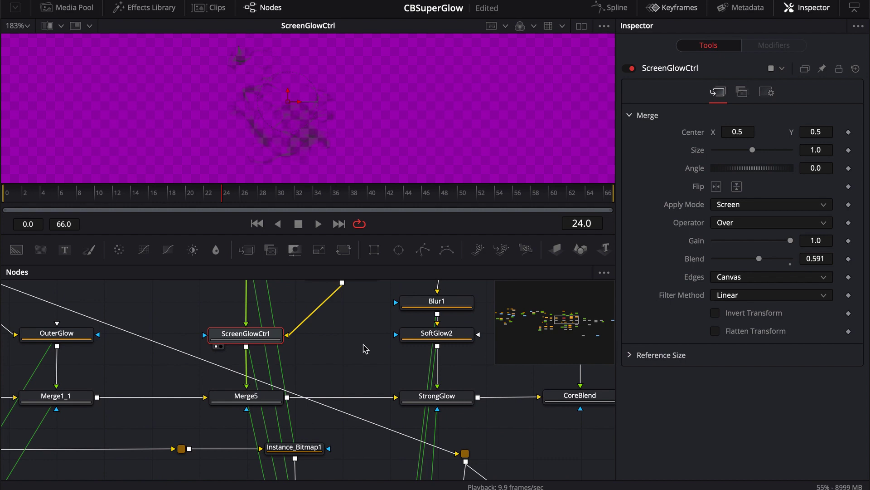
pyautogui.scroll(2, 341, 355)
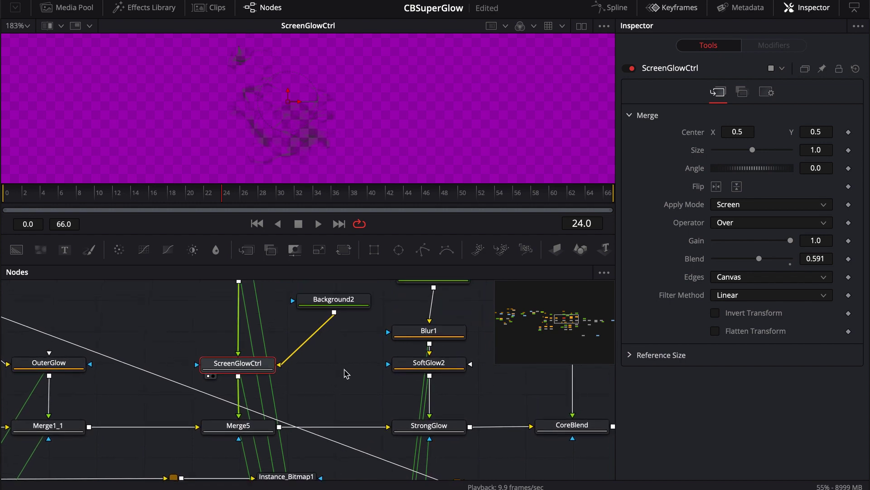
pyautogui.scroll(4, 346, 399)
pyautogui.scroll(6, 313, 340)
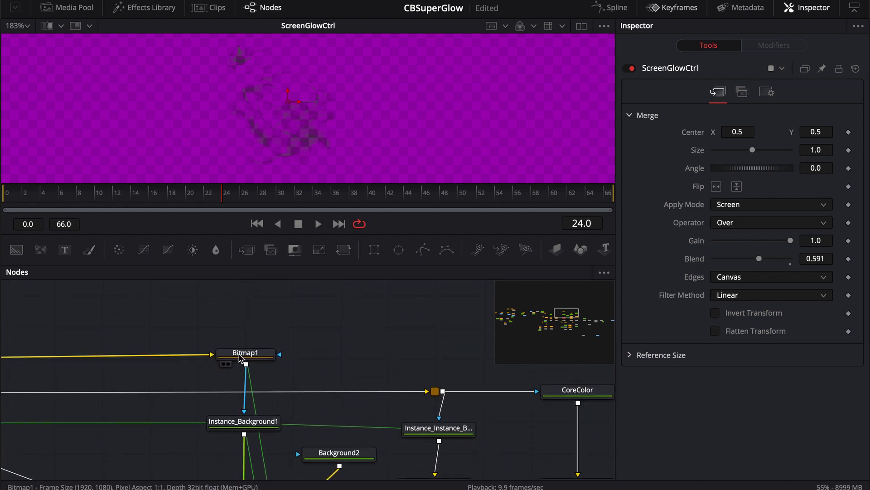
pyautogui.scroll(-5, 321, 360)
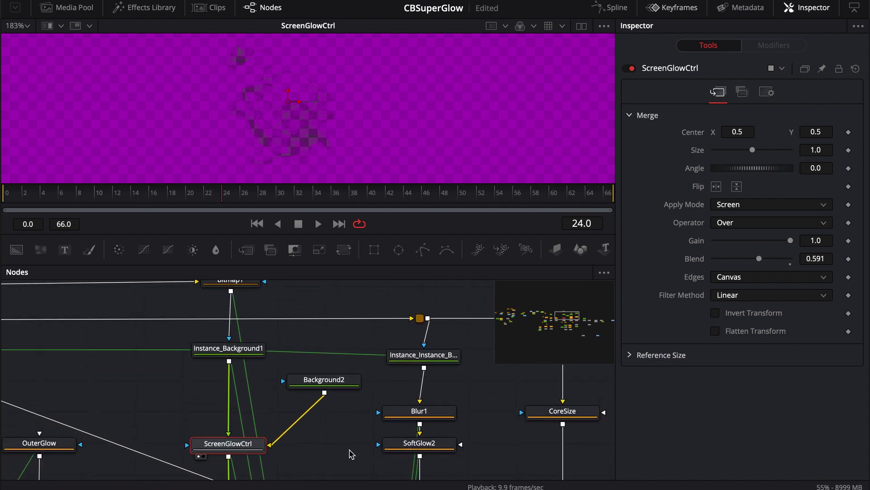
# Step: Lower ScreenGlowCtrl's Blend to 0.213 and show CoreBlend's output in the viewer
pyautogui.moveTo(349, 446); pyautogui.dragTo(360, 463)
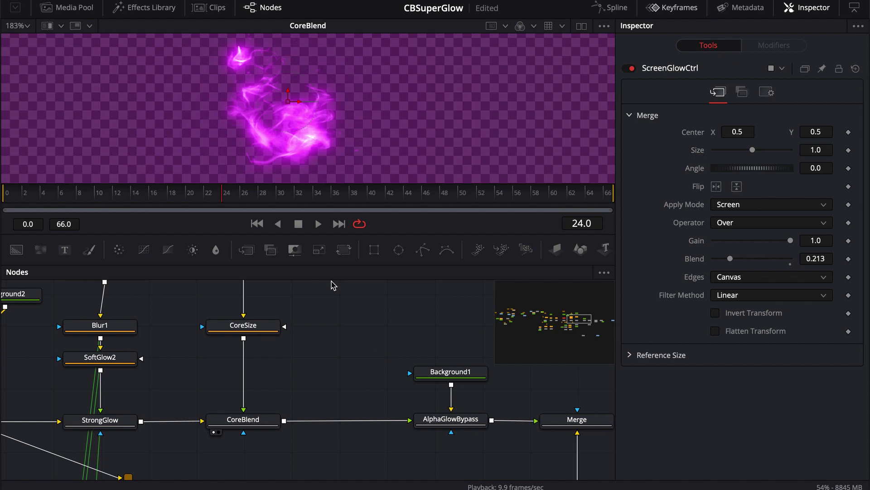
# Step: Open Bitmap1's settings to review its Luminance channel, Invert option and Low/High range
pyautogui.scroll(5, 333, 284)
pyautogui.hscroll(-5, 333, 284)
pyautogui.moveTo(161, 327); pyautogui.dragTo(363, 333)
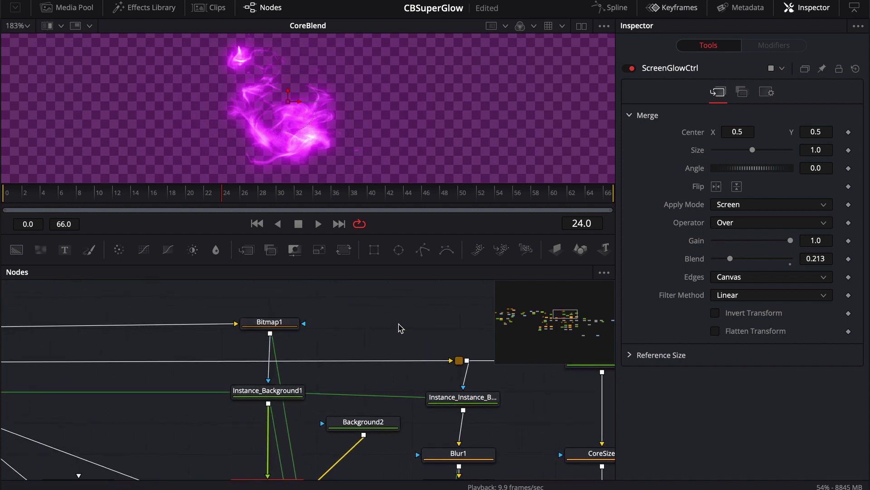
pyautogui.click(284, 323)
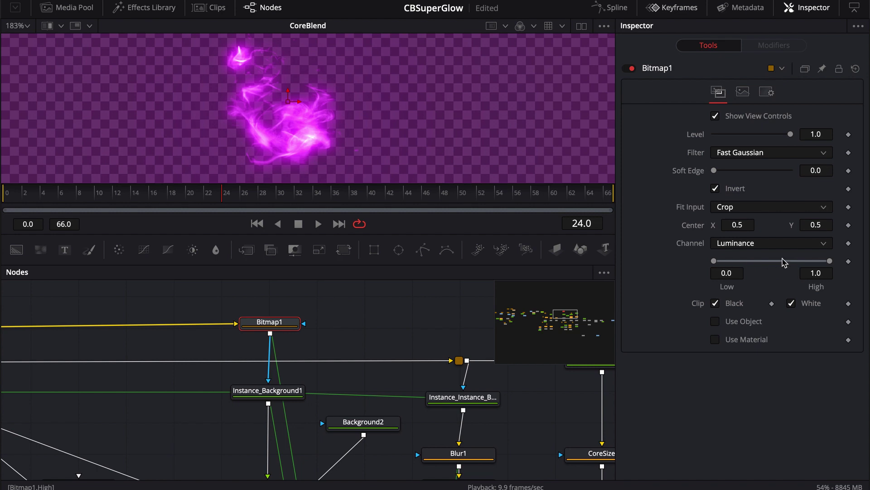
# Step: Raise the Gain of the AlphaGainCtrl node, which feeds both Bitmap nodes, to 2.27
pyautogui.hscroll(-10, 349, 333)
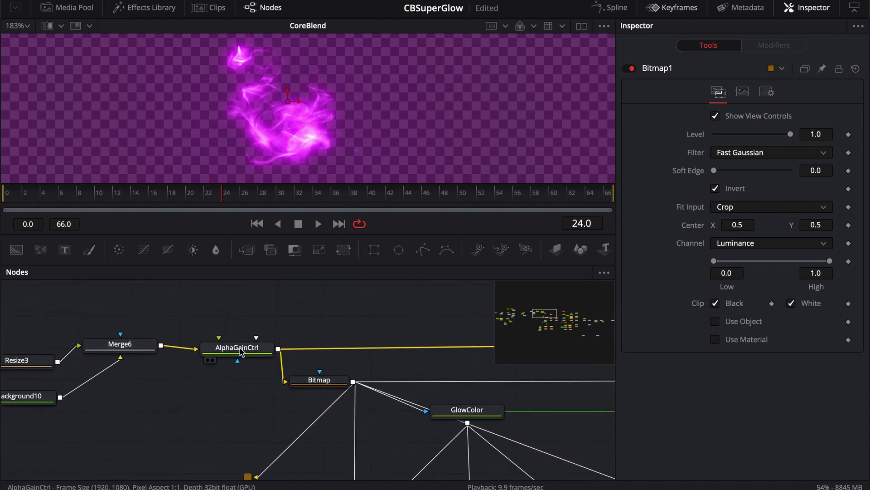
pyautogui.click(240, 350)
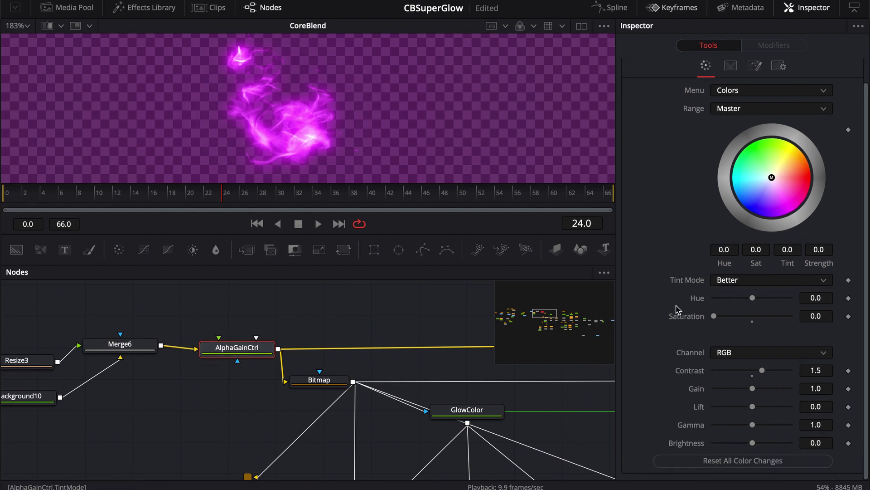
pyautogui.scroll(-1, 735, 338)
pyautogui.moveTo(753, 390); pyautogui.dragTo(765, 390)
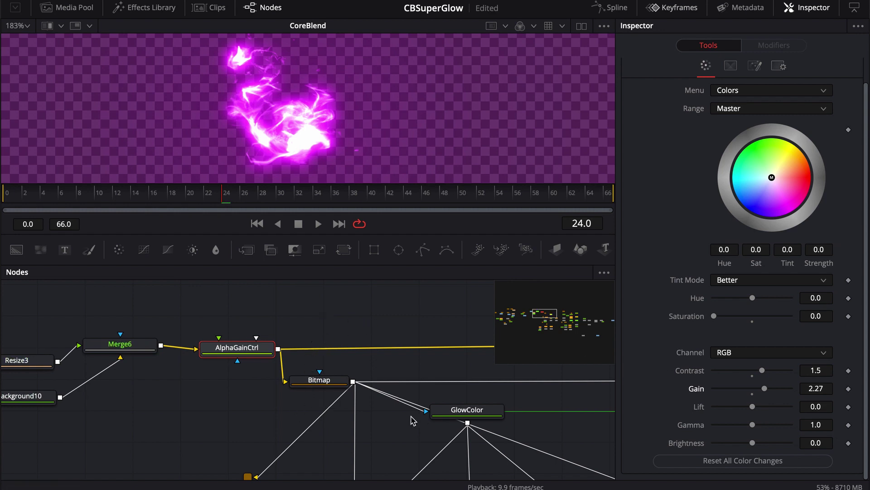
# Step: Check the InnerGlow, SoftGlow and OuterGlow branches fed through GlowColor, and reduce AlphaGainCtrl's Gain to 1.83
pyautogui.scroll(-5, 397, 445)
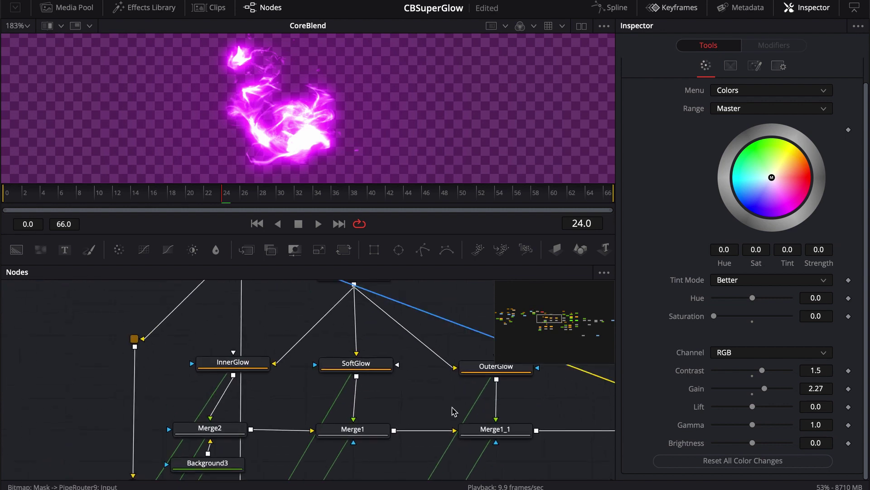
pyautogui.scroll(5, 428, 420)
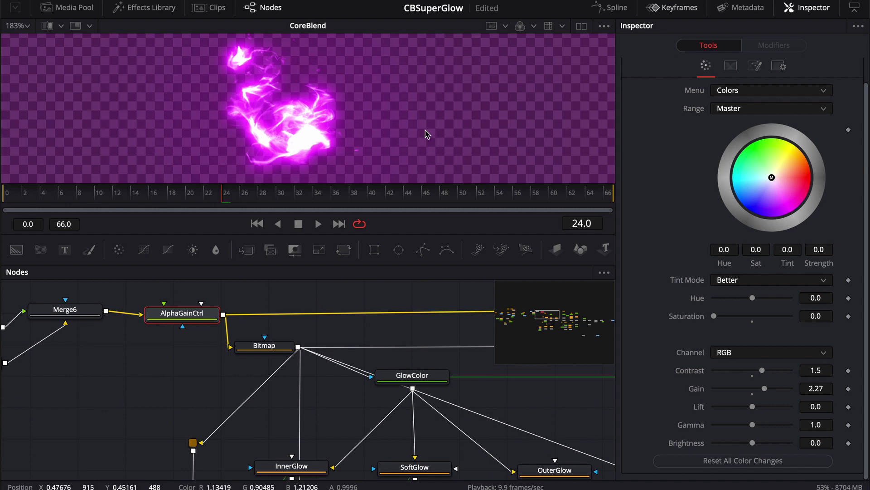
pyautogui.moveTo(765, 388); pyautogui.dragTo(760, 388)
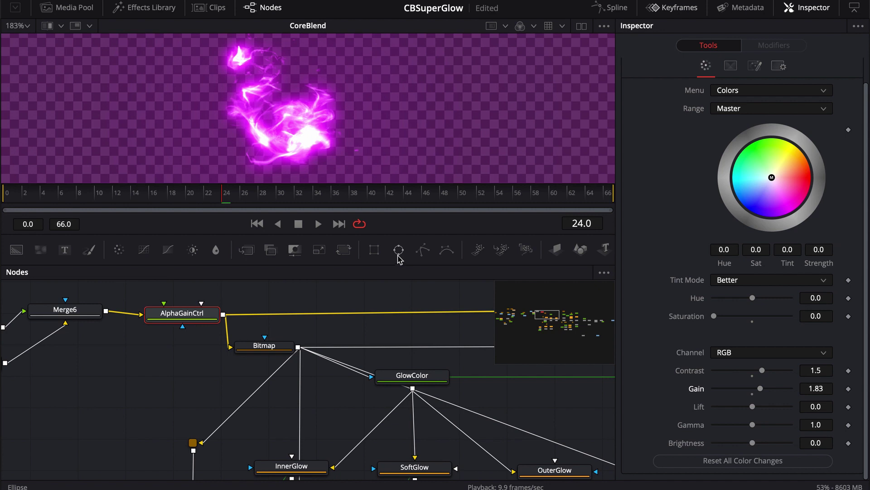
# Step: Review the node chain from CoreBlend through AlphaGlowBypass, Merge and GlowOverlay to OutputNode, and the CoreColor and CoreSize branch
pyautogui.moveTo(144, 384); pyautogui.dragTo(94, 374)
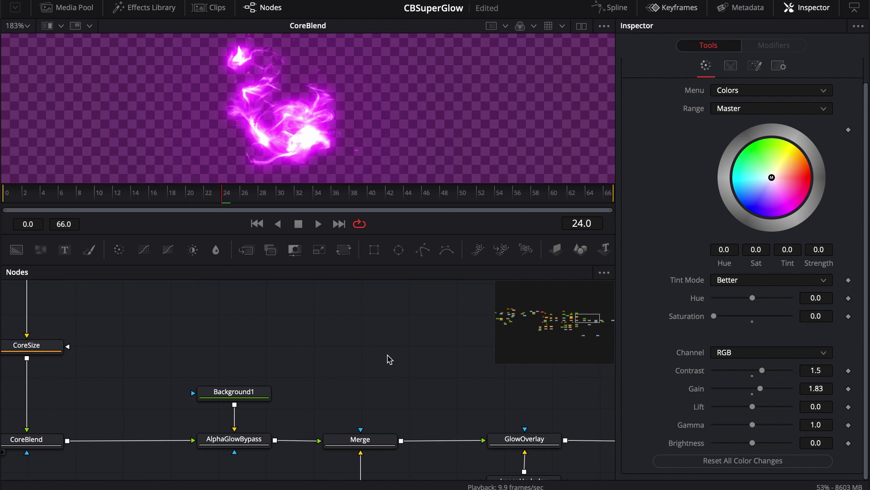
pyautogui.moveTo(389, 356); pyautogui.dragTo(298, 363)
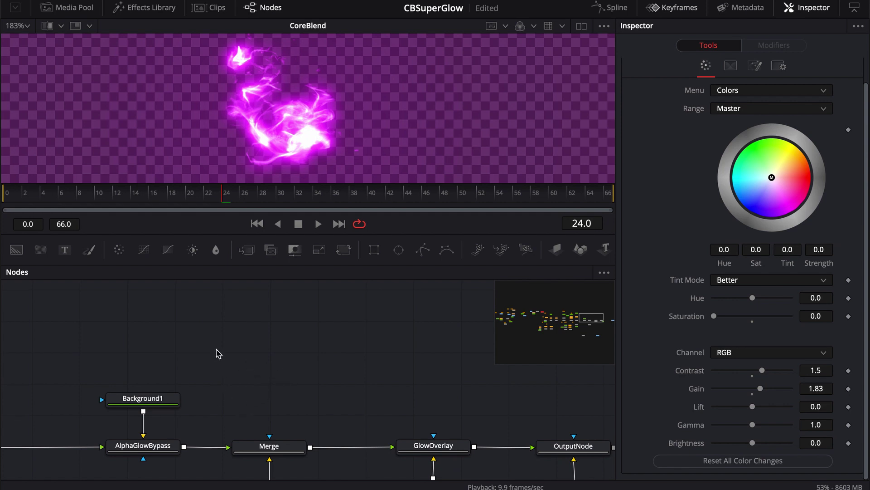
pyautogui.moveTo(214, 350); pyautogui.dragTo(305, 378)
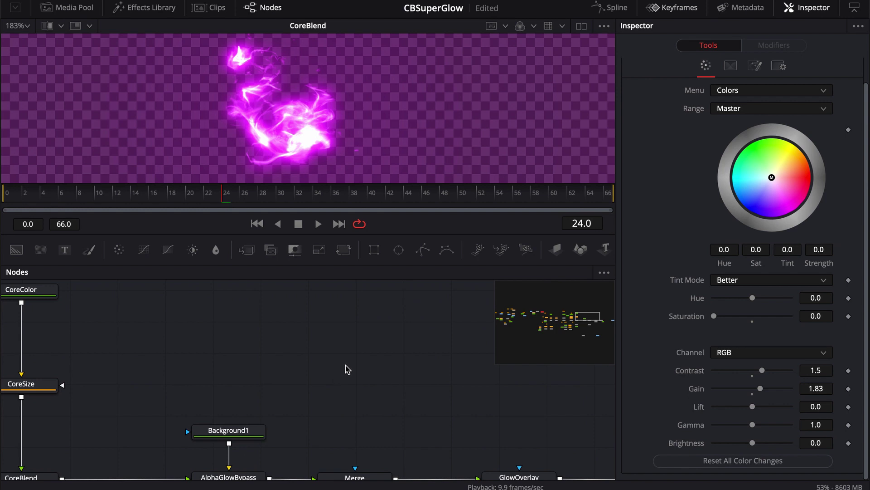
pyautogui.moveTo(346, 367); pyautogui.dragTo(368, 385)
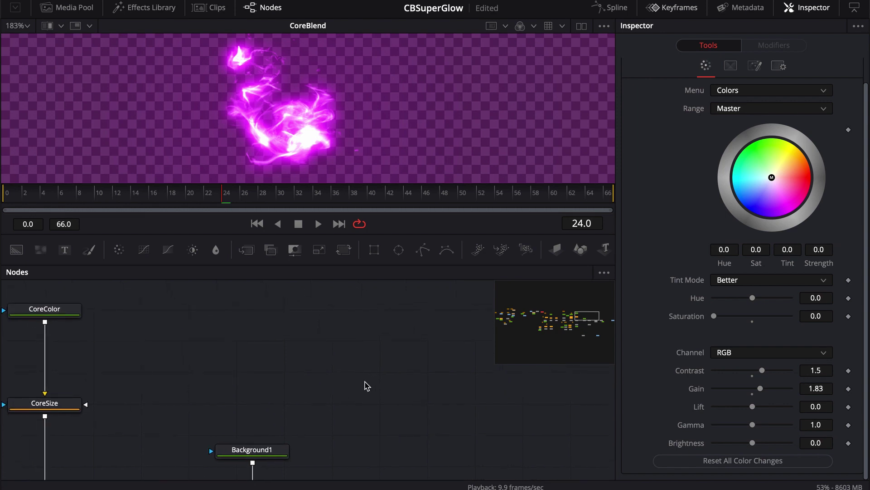
pyautogui.hscroll(-8, 369, 387)
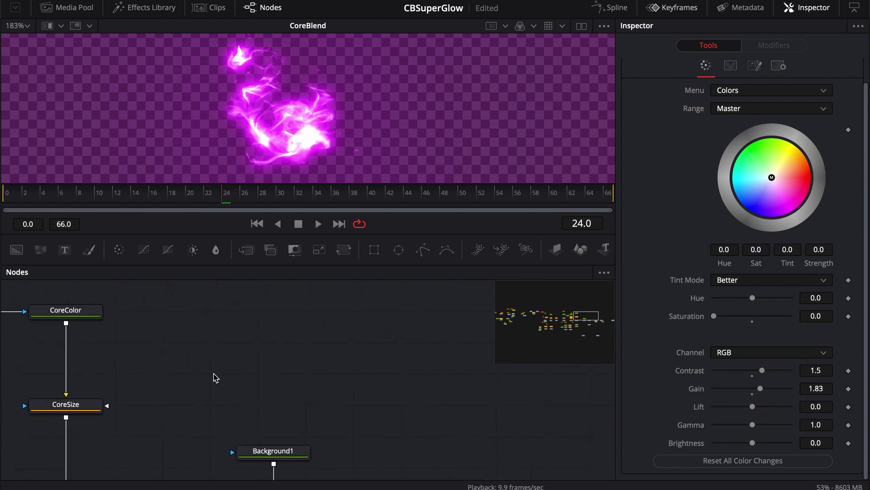
pyautogui.scroll(1, 375, 391)
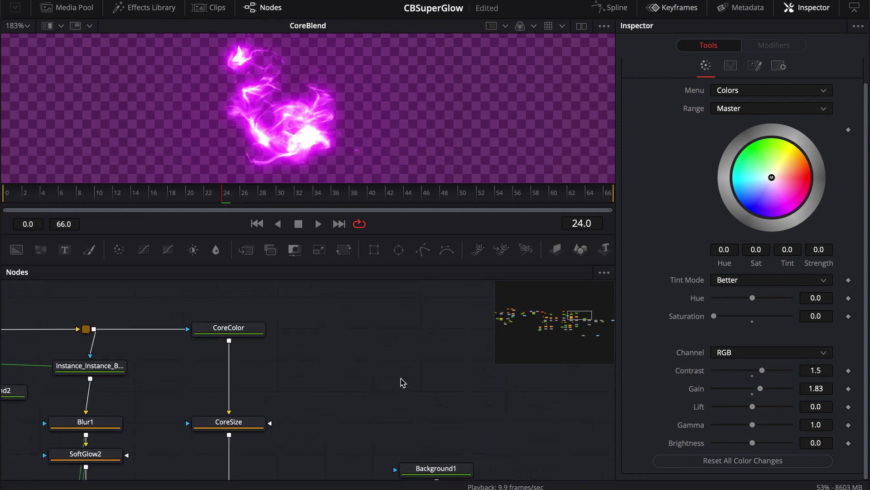